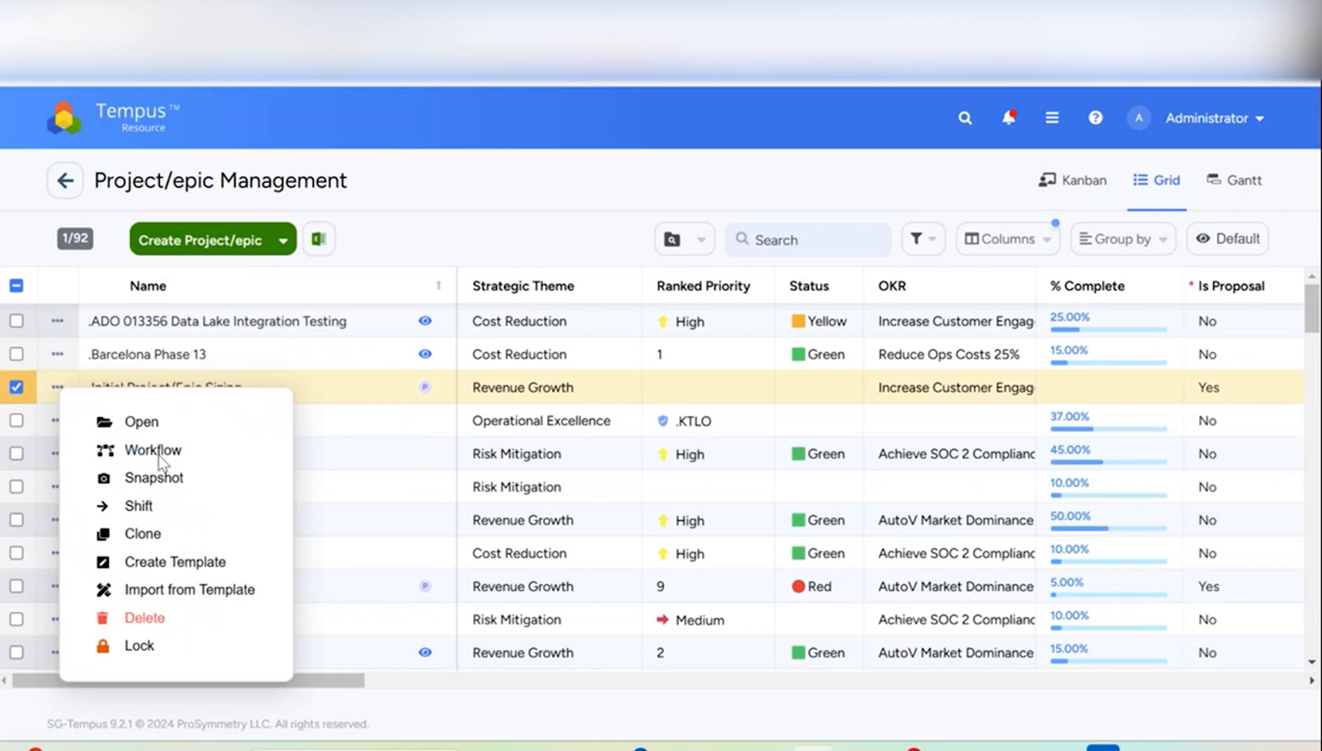
Start cloning the .Initial Project/Epic Sizing project, with its allocation shifted to 02/03/2025.
left_click(146, 534)
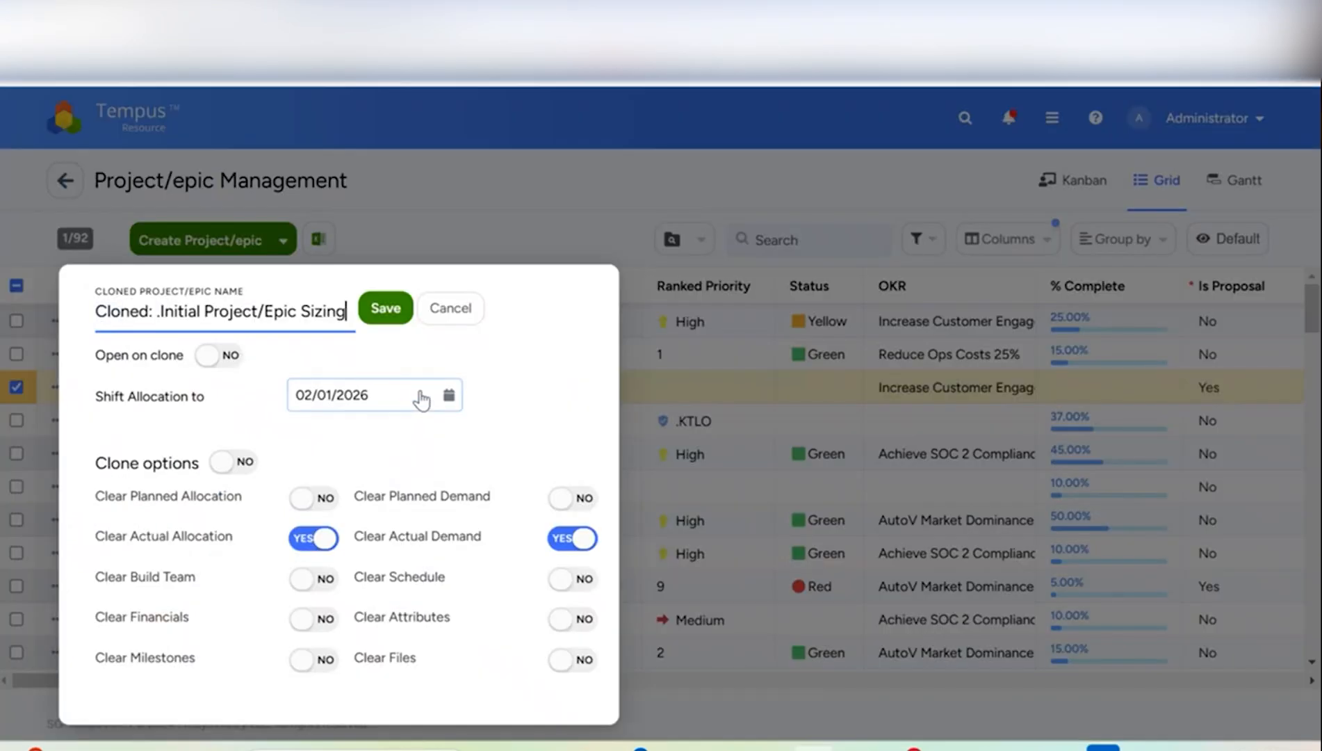
left_click(420, 395)
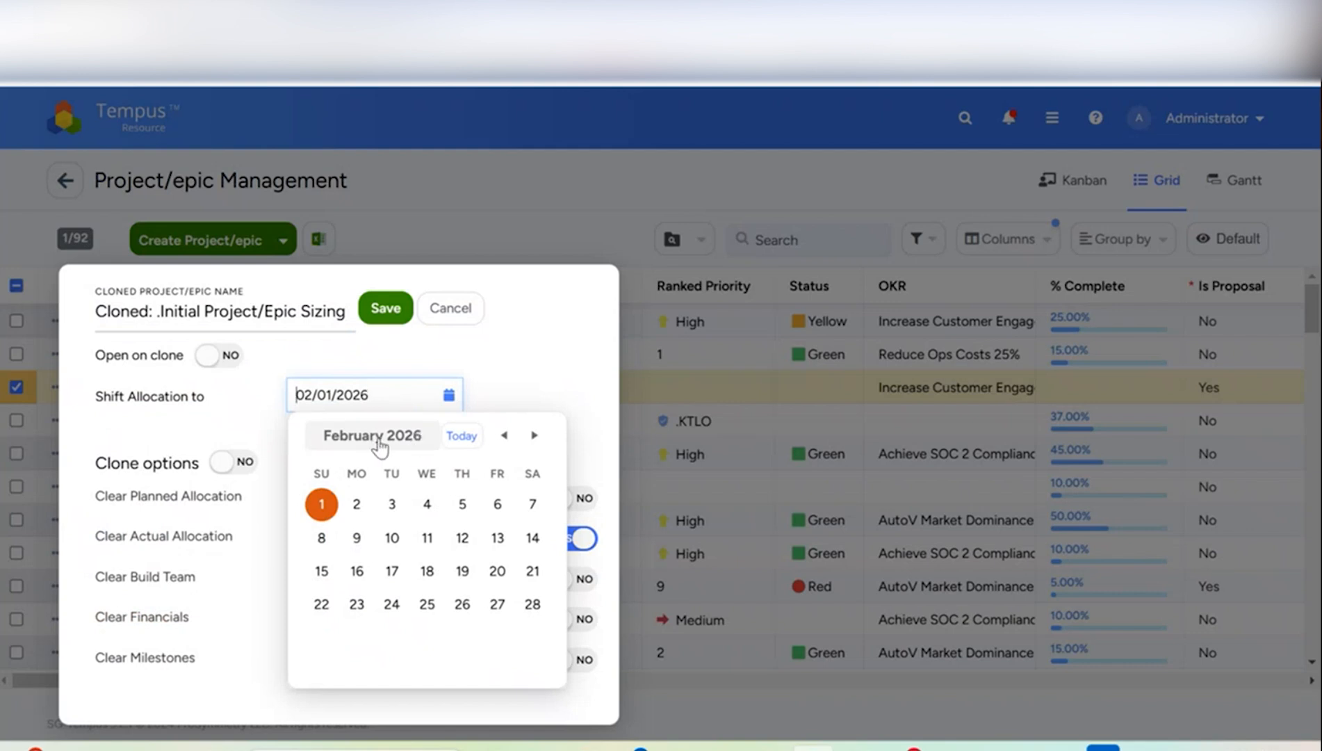
left_click(420, 438)
left_click(497, 441)
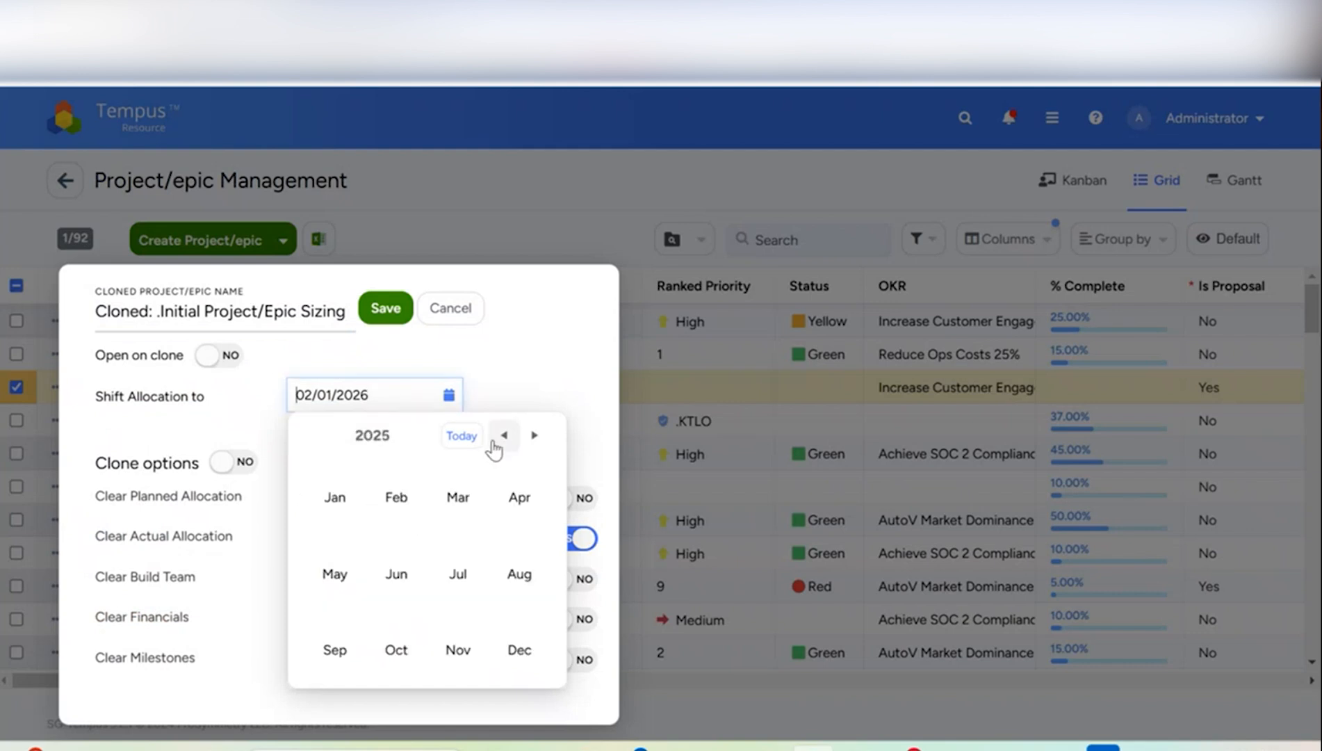
left_click(401, 499)
left_click(357, 539)
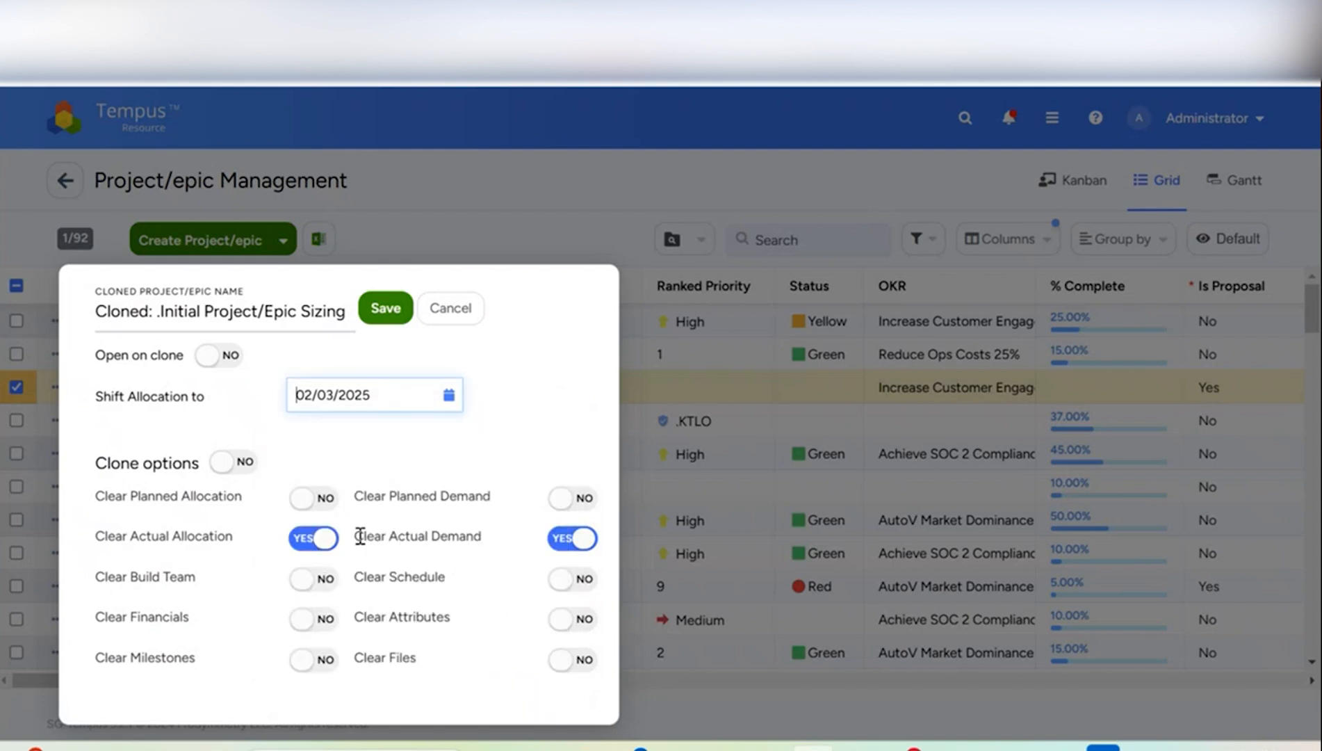
Name the clone ".MVP or Phase 1 Initial Project/Epic Sizing" and save it.
left_click(153, 318)
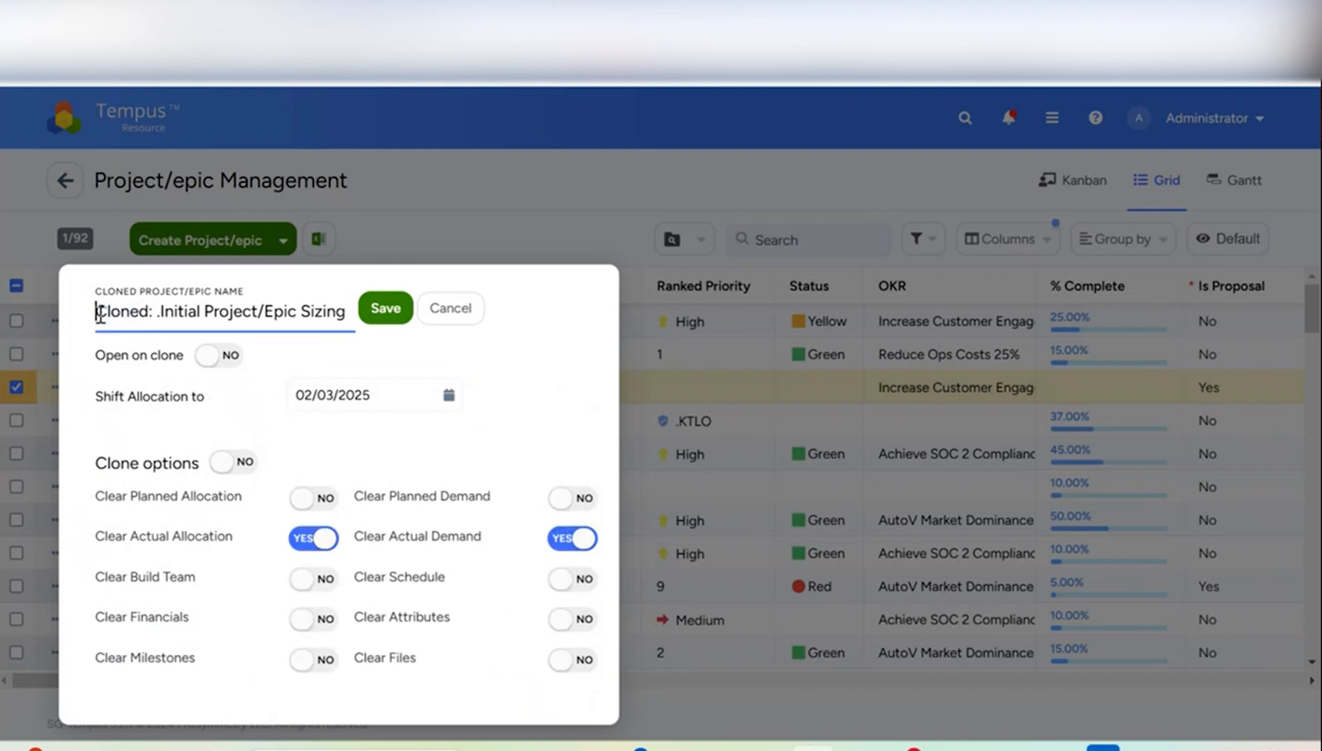
type("TMV")
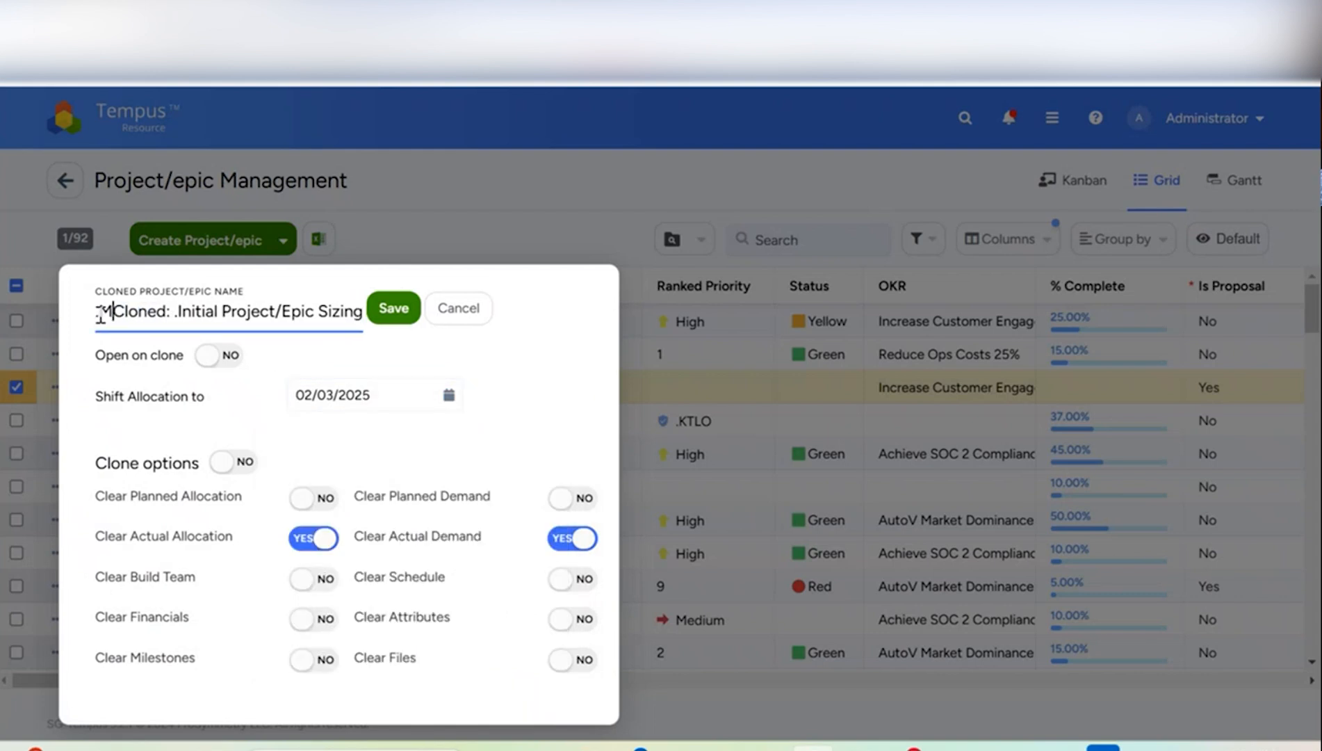
type("P or Pha")
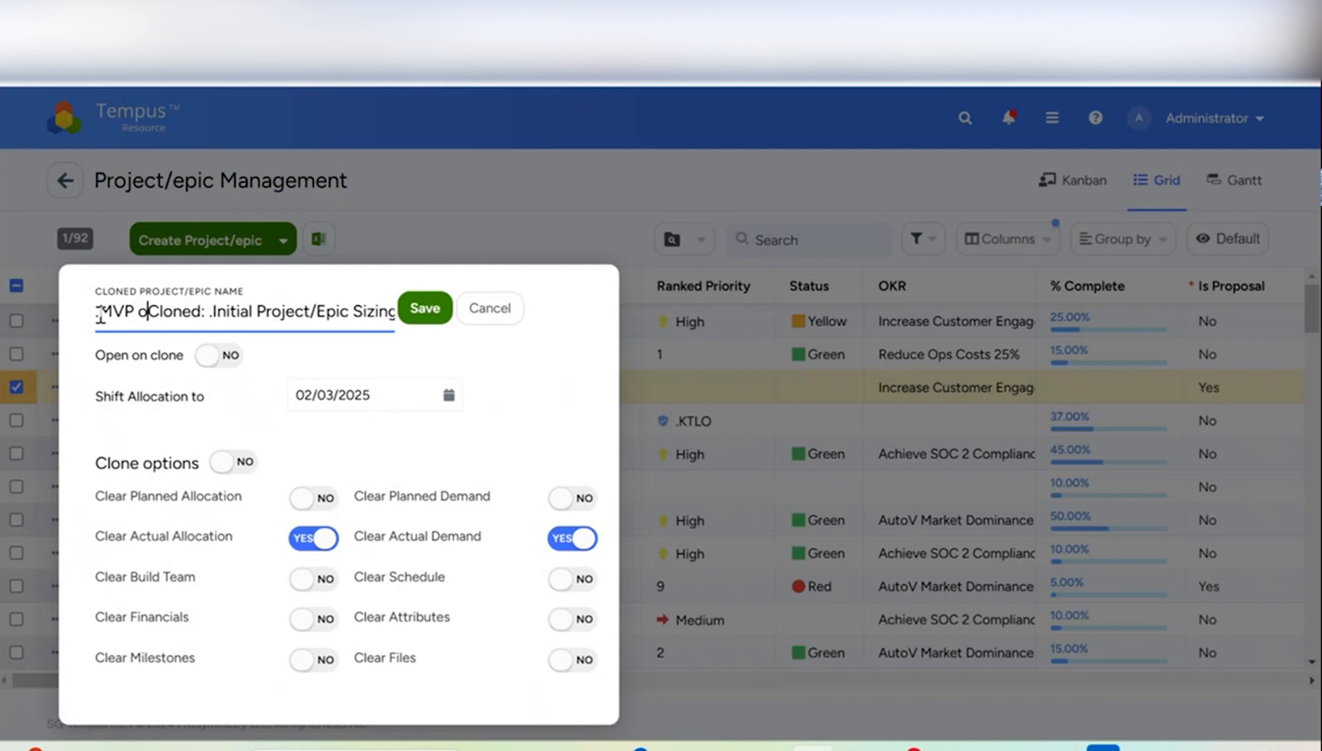
type("se ")
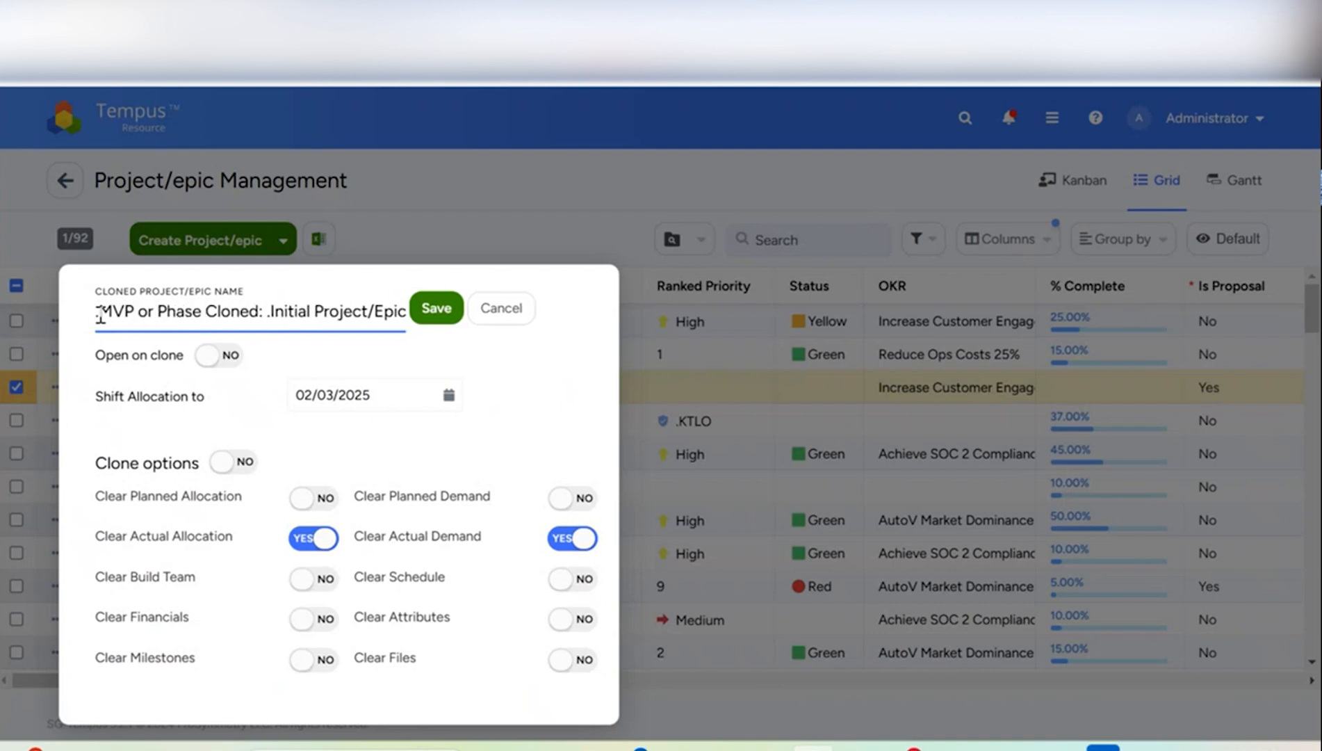
type("1")
key("Delete")
key("Delete")
key("Delete")
key("Delete")
key("Delete")
key("Delete")
key("Delete")
key("Delete")
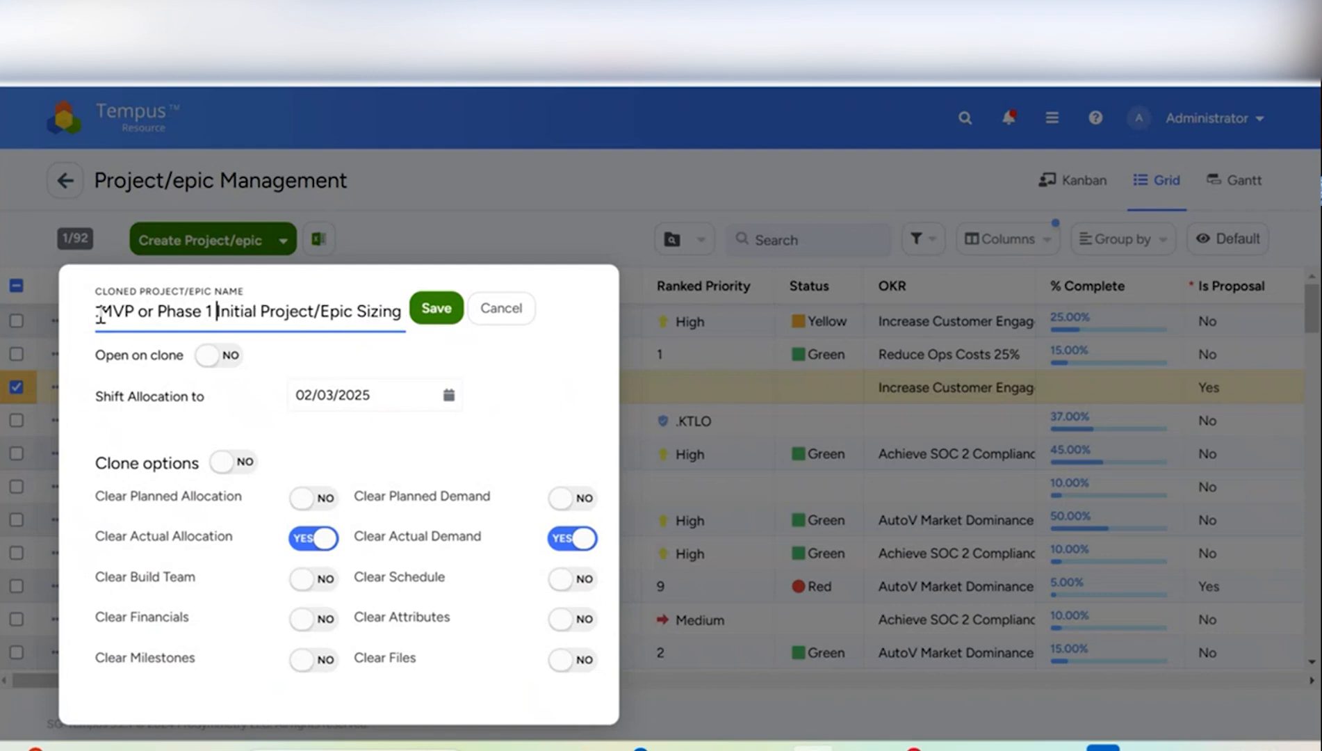
left_click(444, 319)
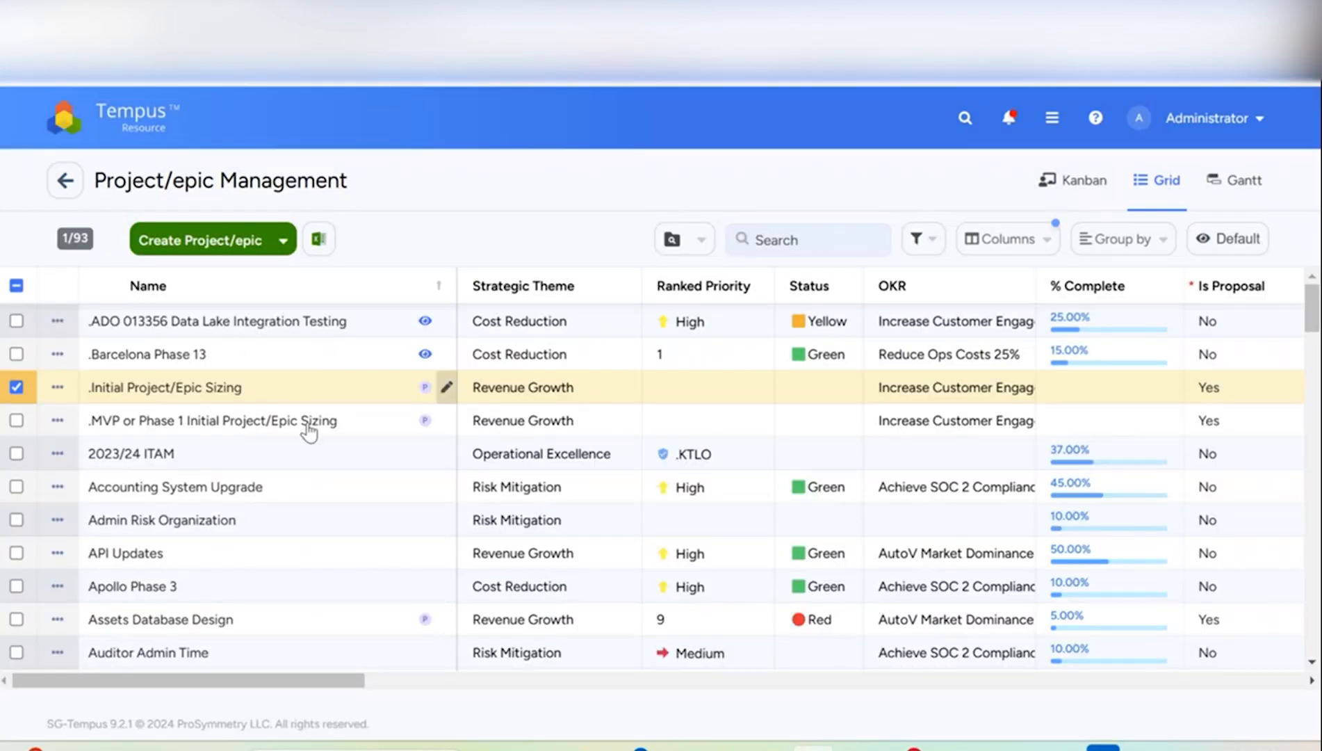
Check out the .MVP or Phase 1 Initial Project/Epic Sizing project, set its end date to 07/31/2025 and approve the date change.
left_click(235, 422)
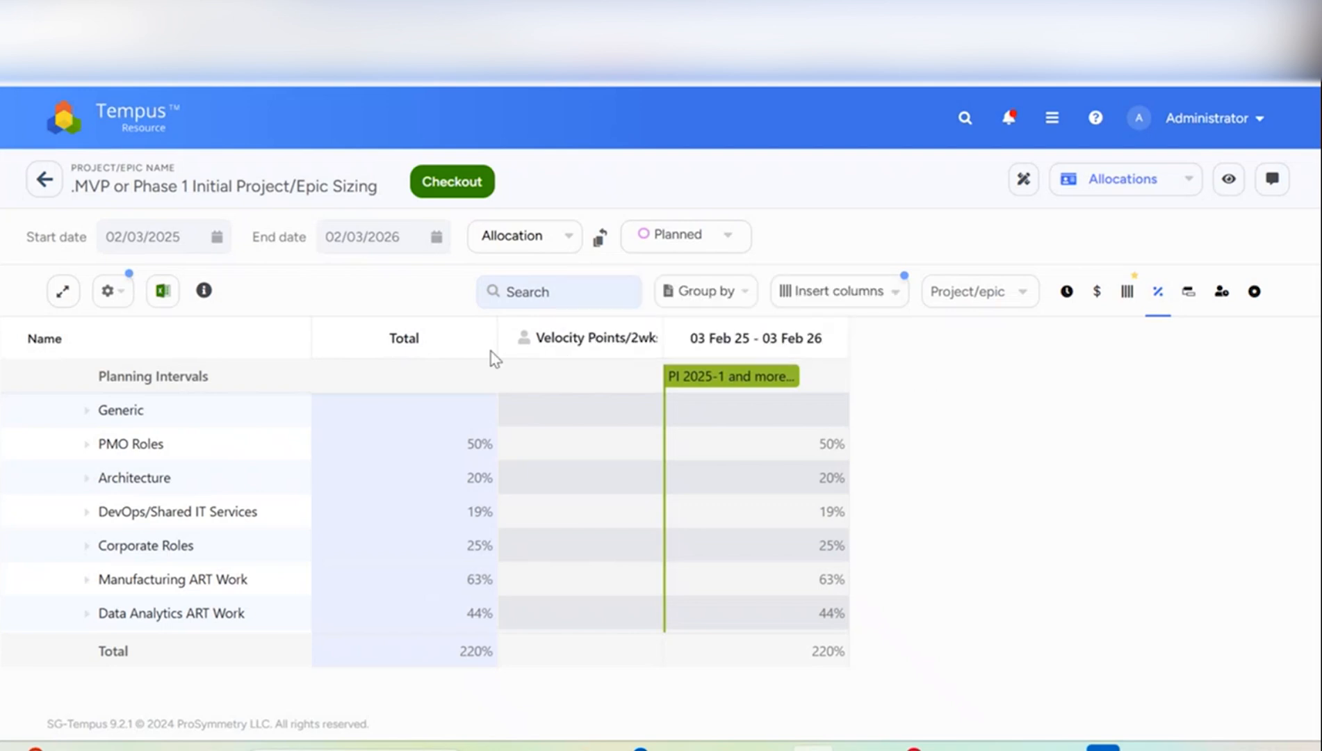
left_click(465, 184)
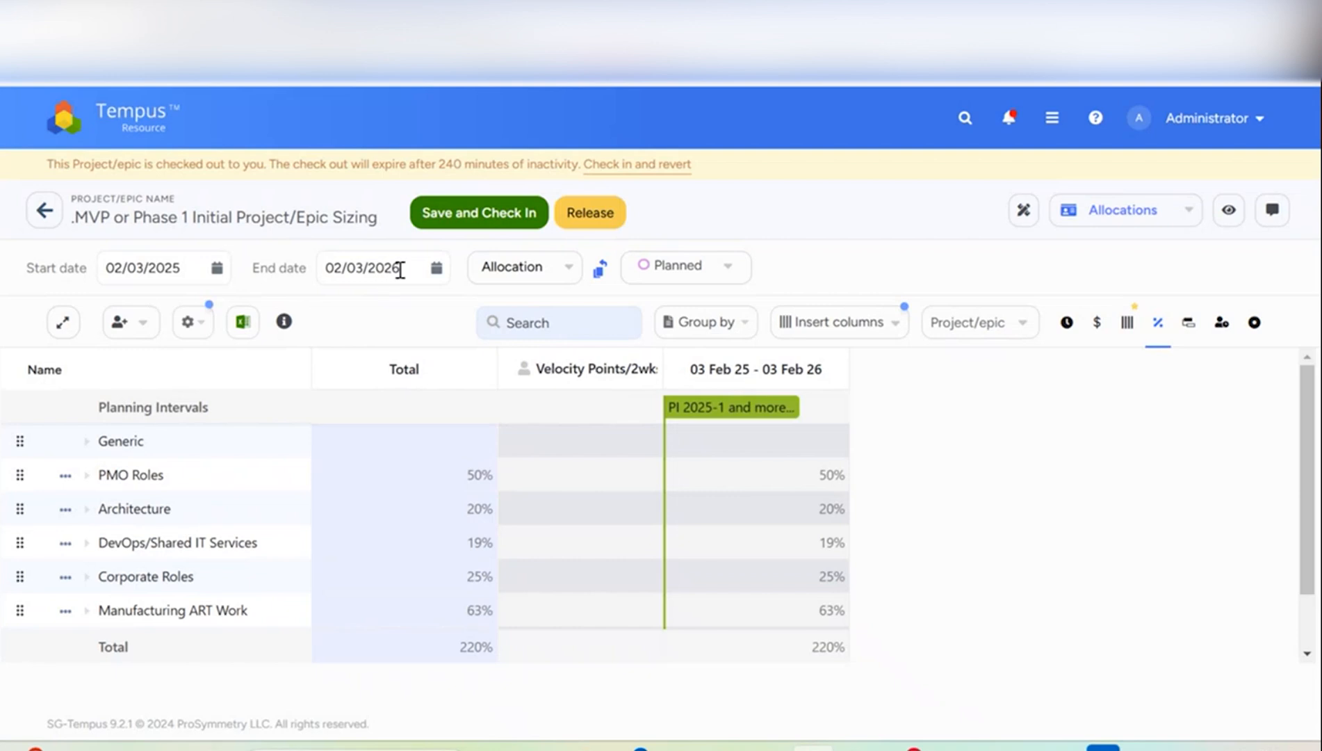
left_click(436, 268)
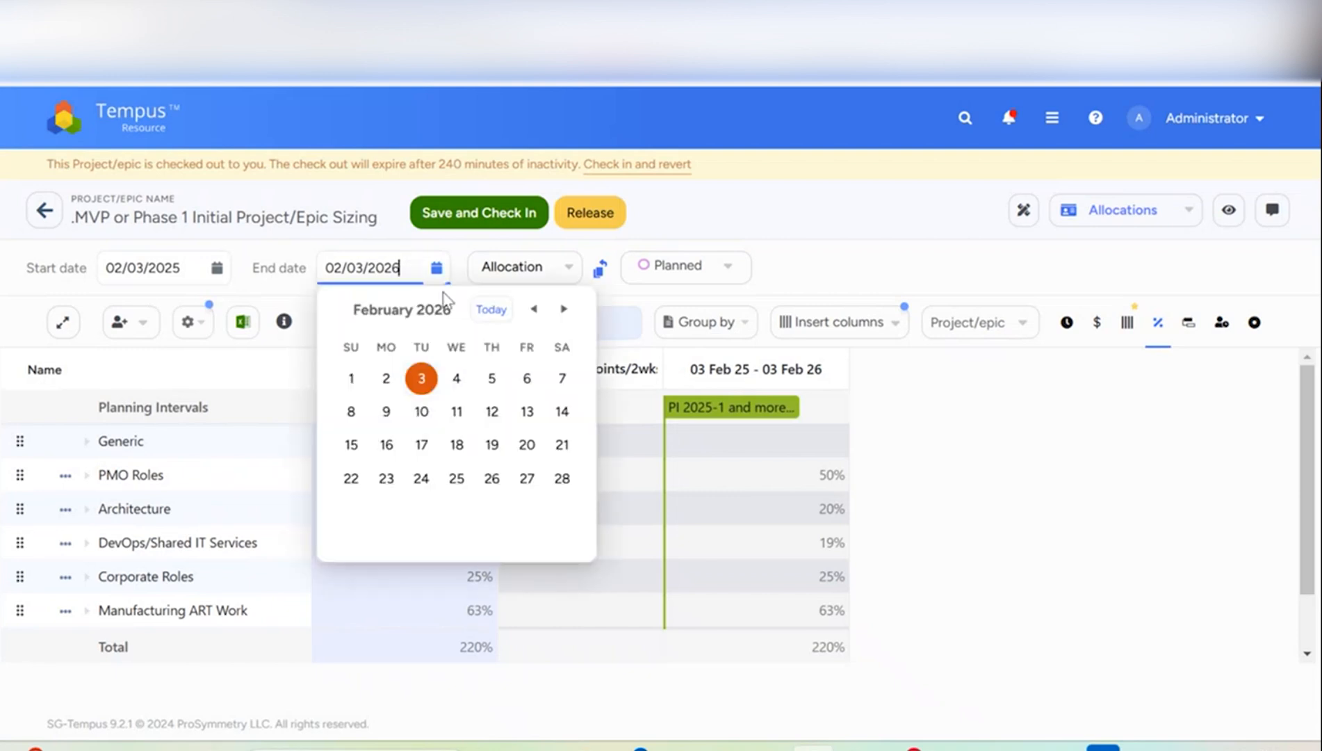
left_click(534, 310)
left_click(534, 309)
left_click(534, 309)
left_click(534, 309)
left_click(534, 310)
left_click(534, 310)
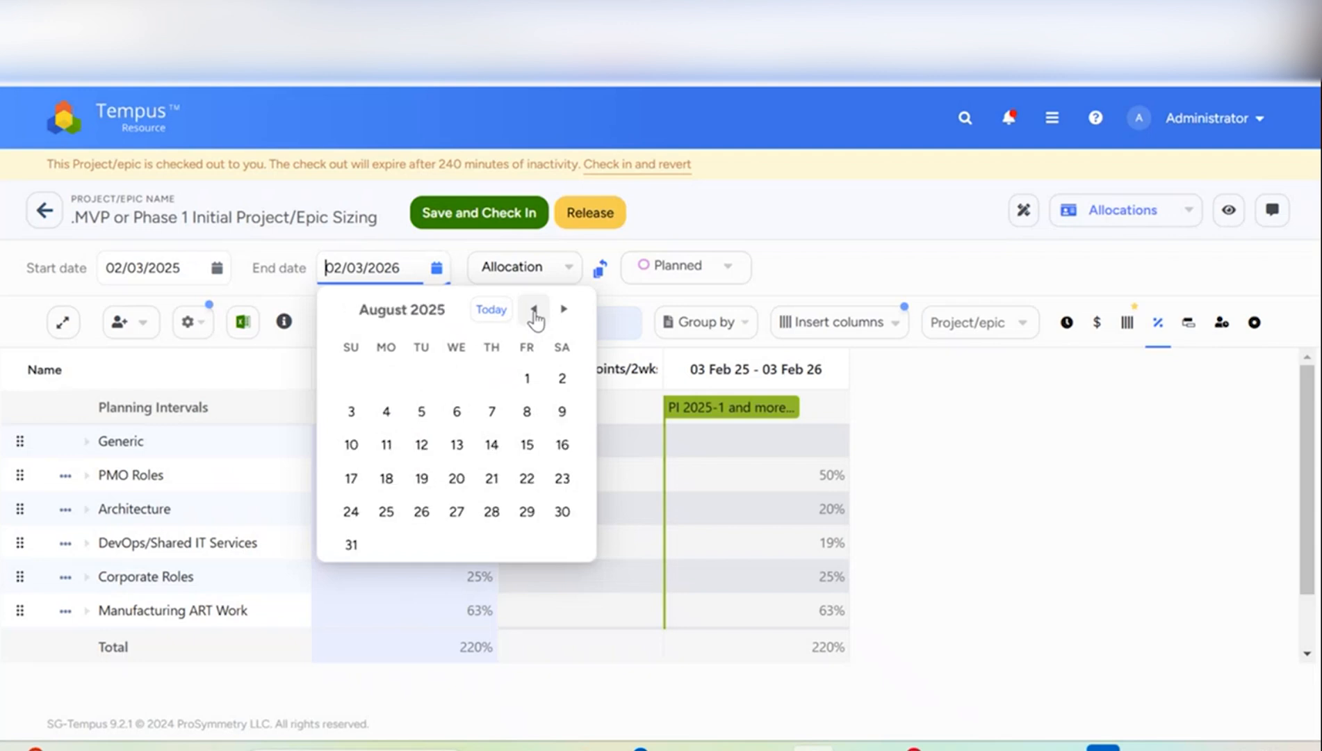
left_click(534, 310)
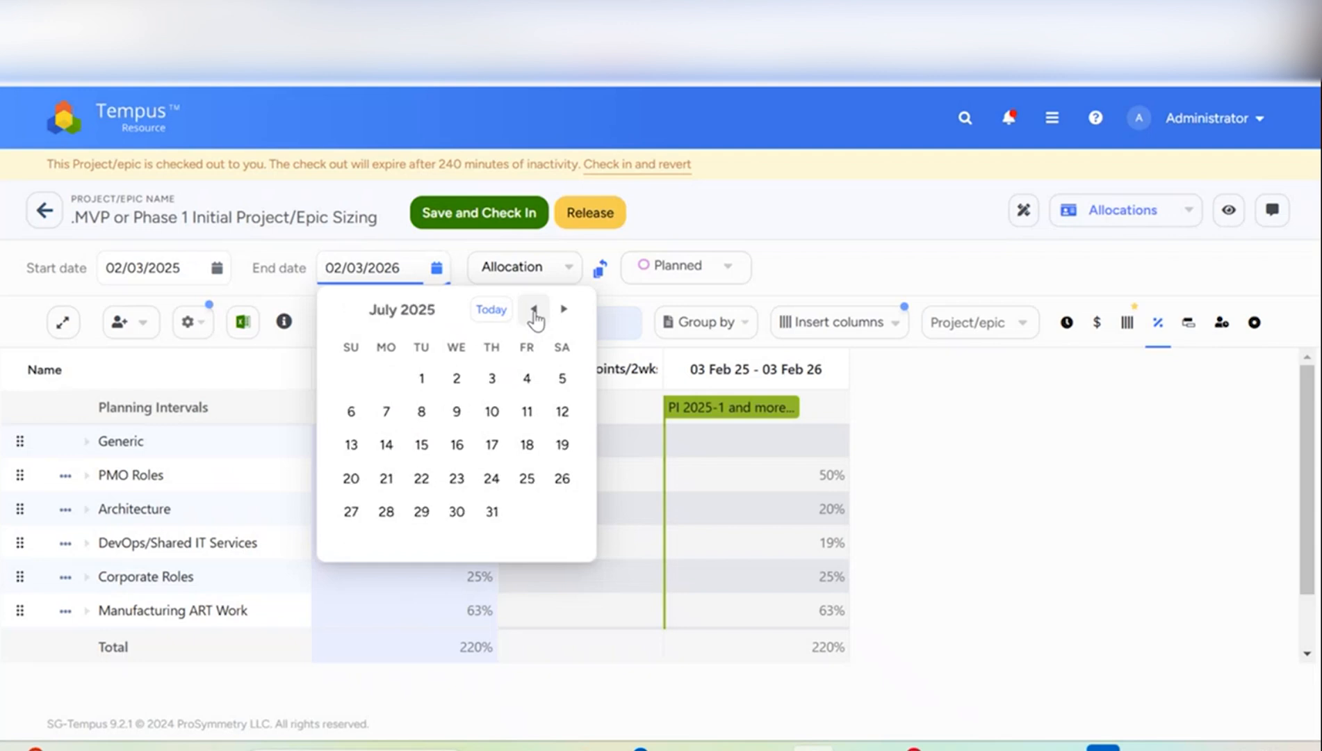
left_click(498, 513)
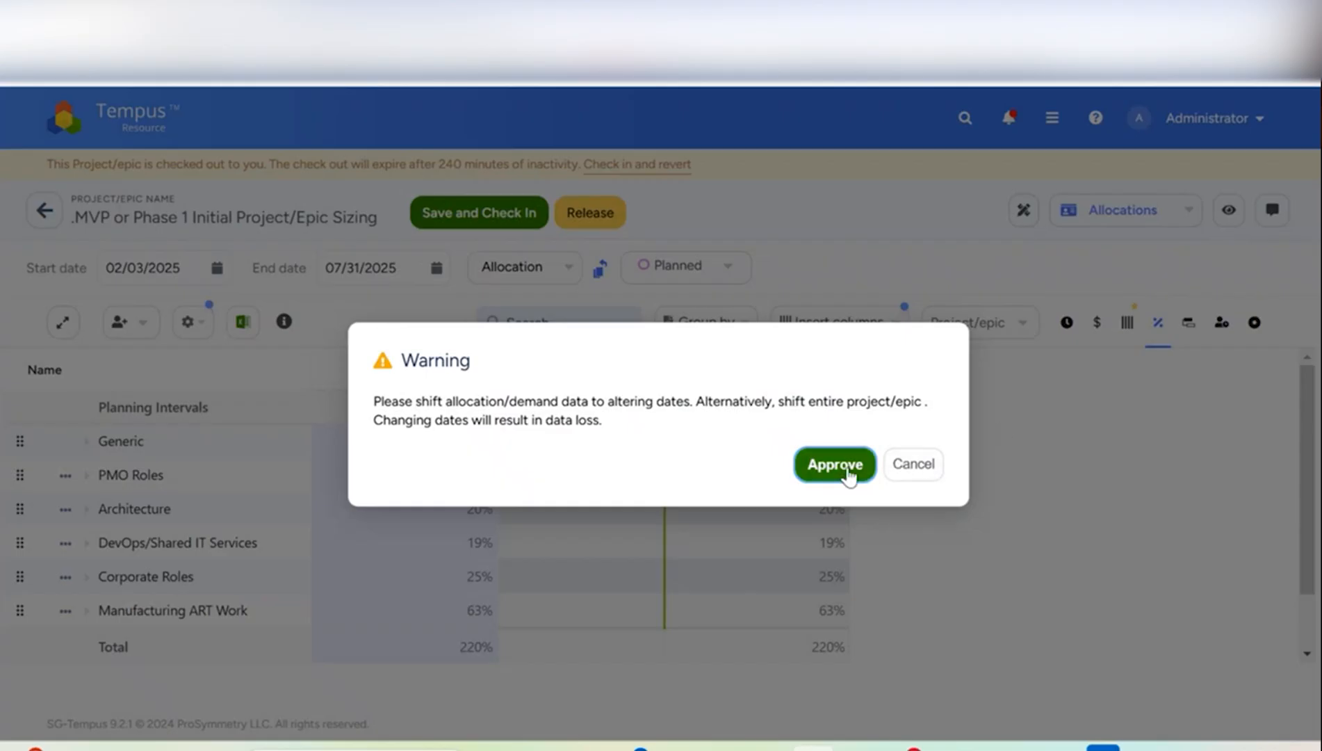
left_click(837, 465)
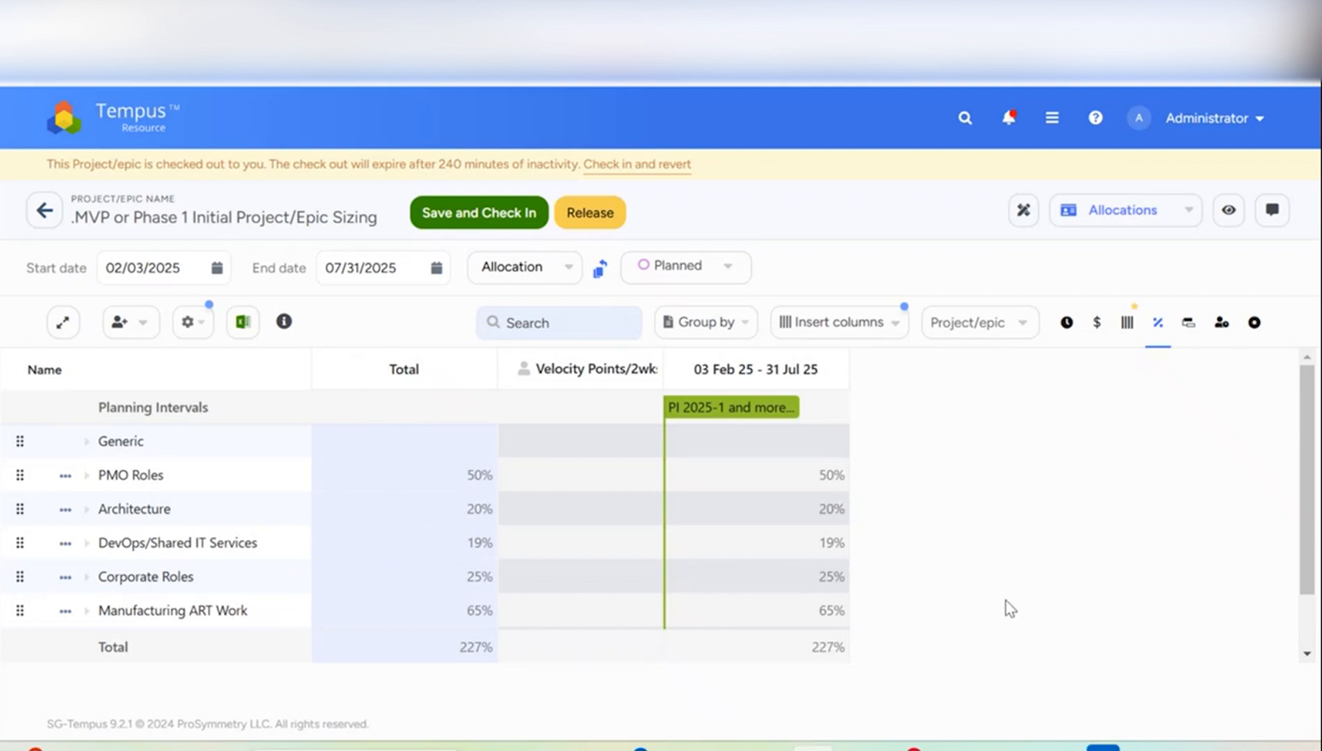
Review the project's allocations as costs, and return them to percentages broken down by month.
left_click(1097, 326)
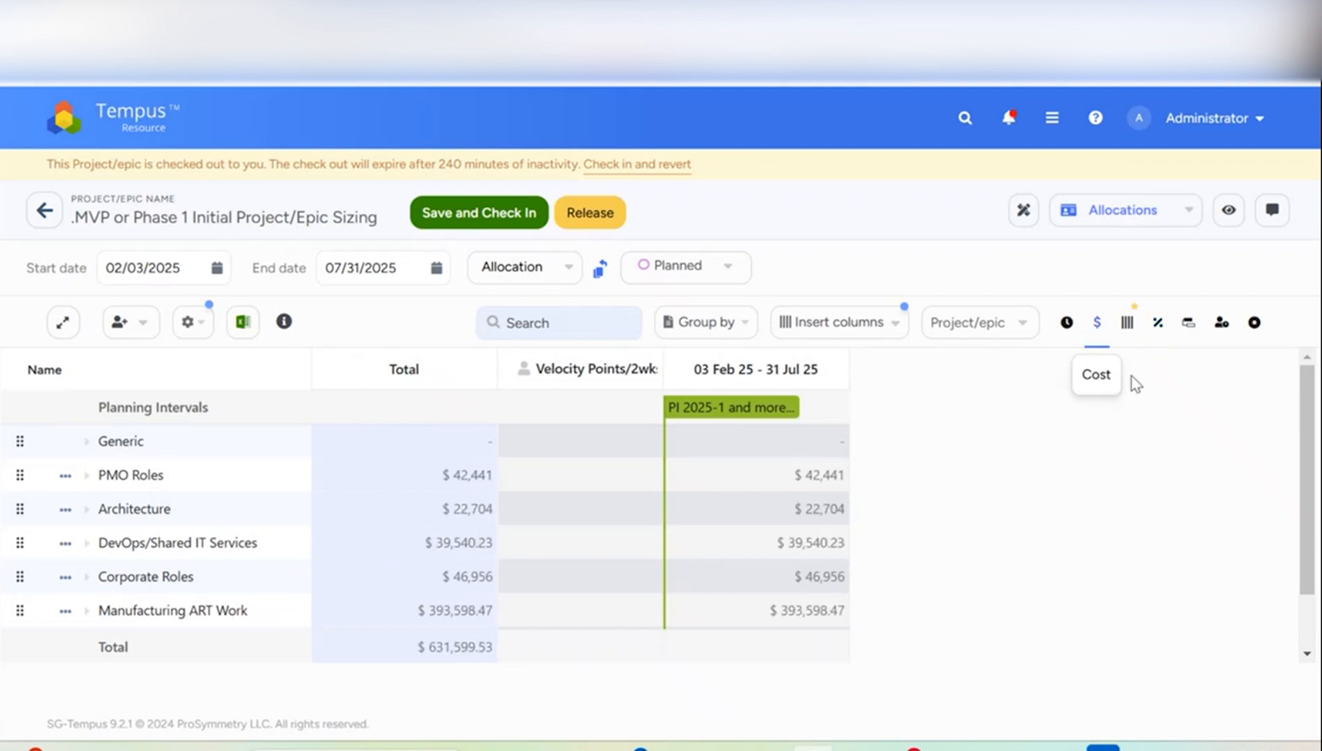
left_click_drag(1308, 414, 1307, 550)
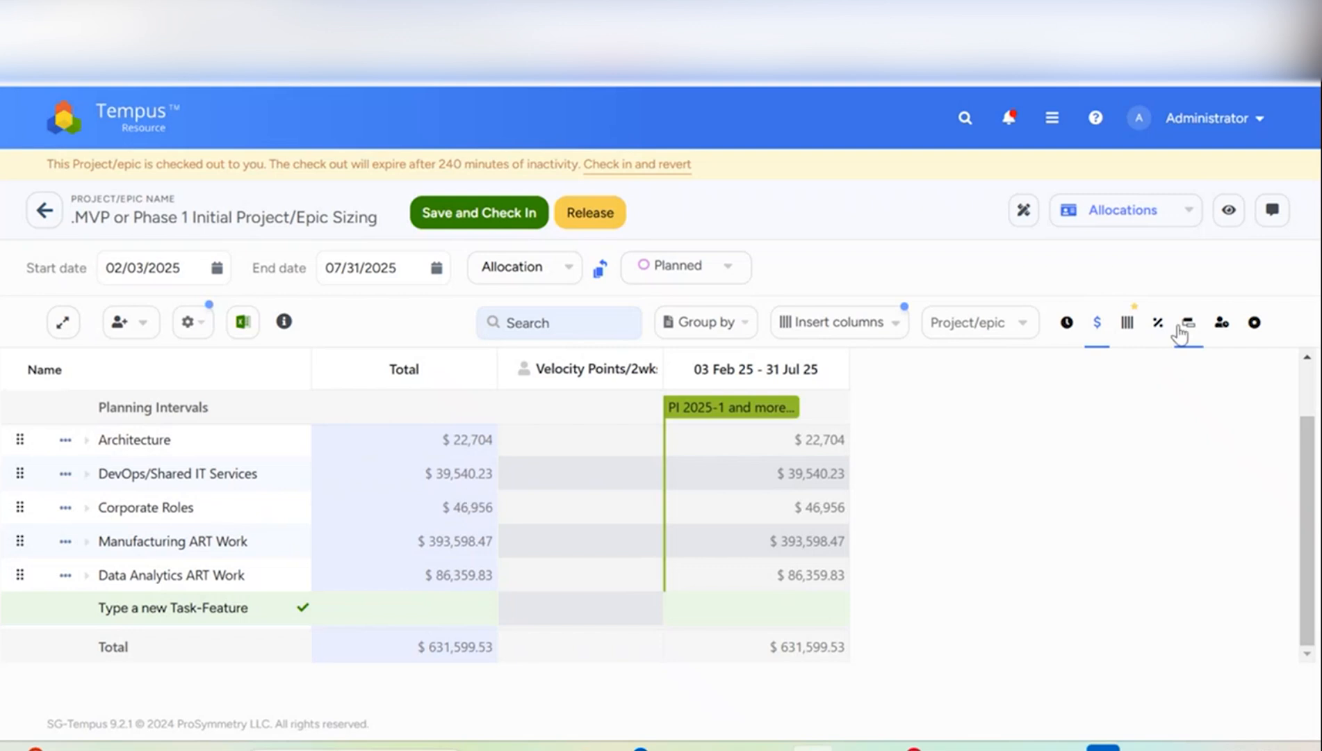
left_click(1157, 322)
left_click(980, 327)
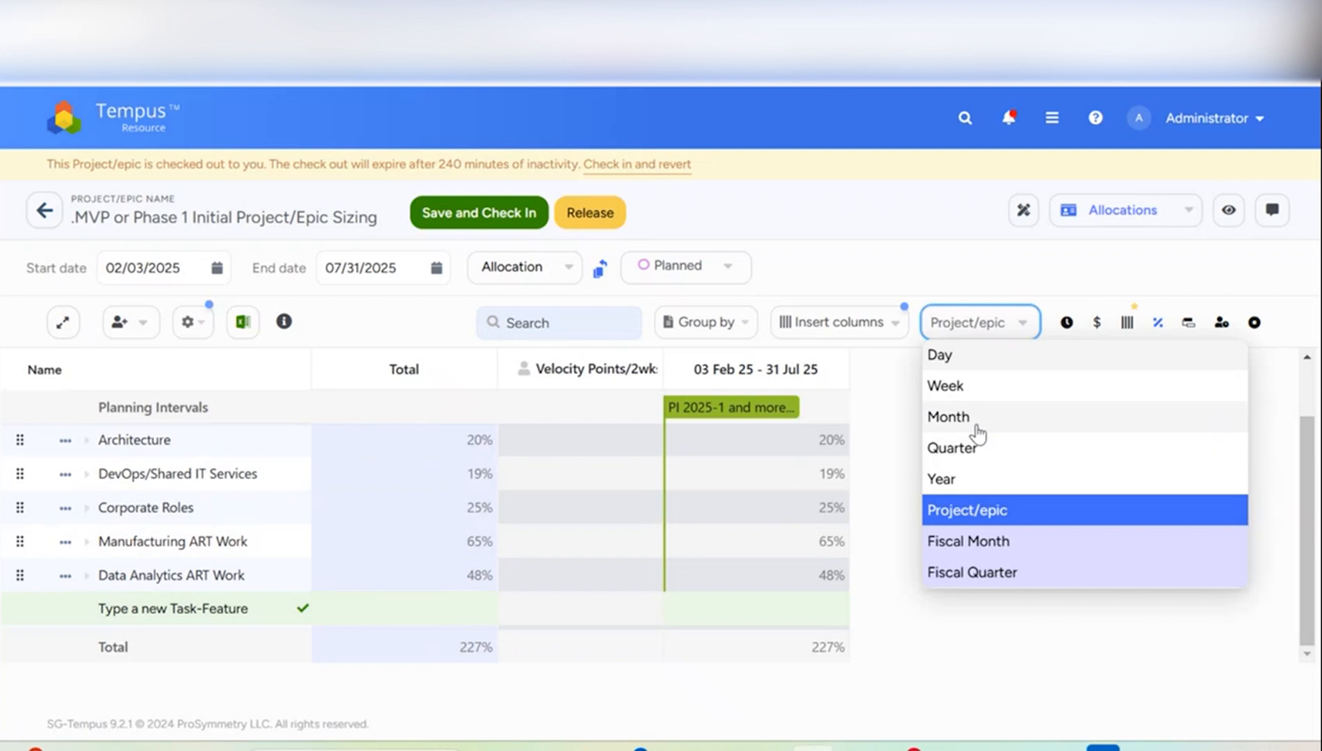
left_click(976, 423)
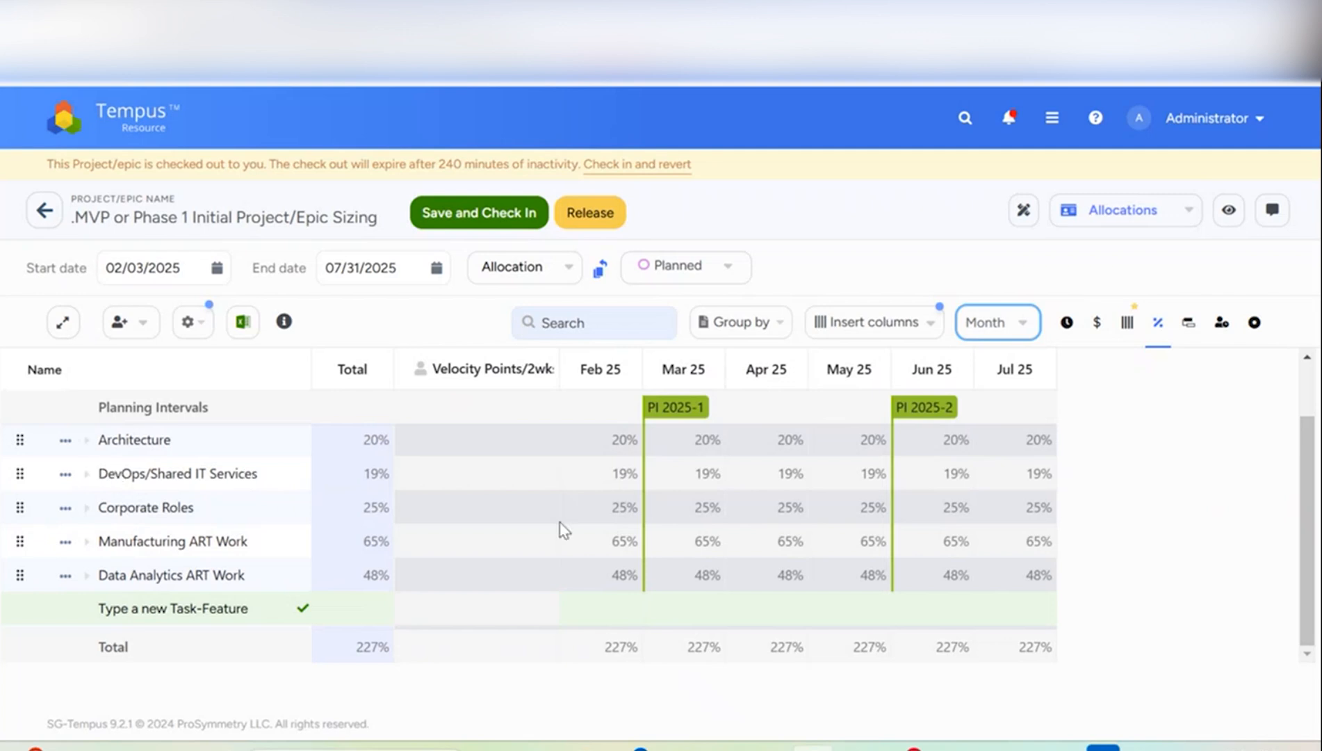
Expand Manufacturing ART Work and Corporate Roles and examine the monthly allocations of their resources.
left_click(87, 541)
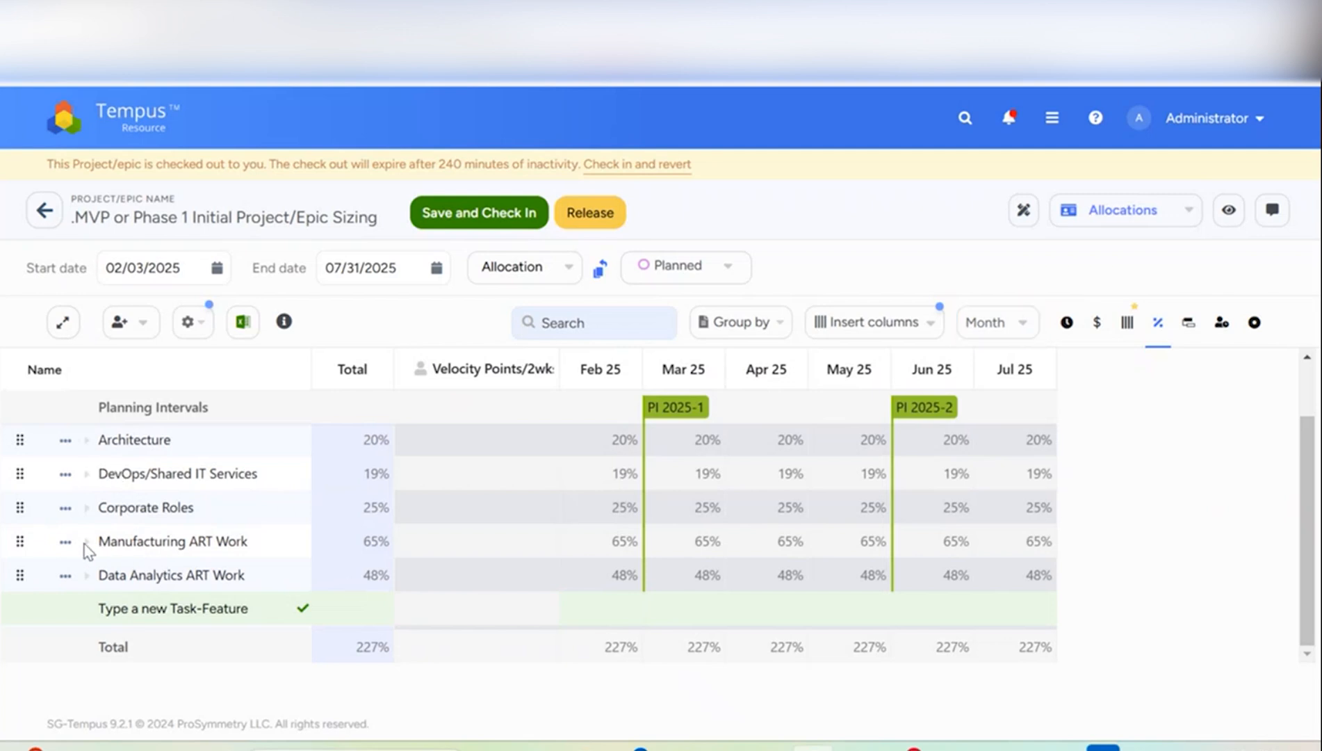
left_click(87, 508)
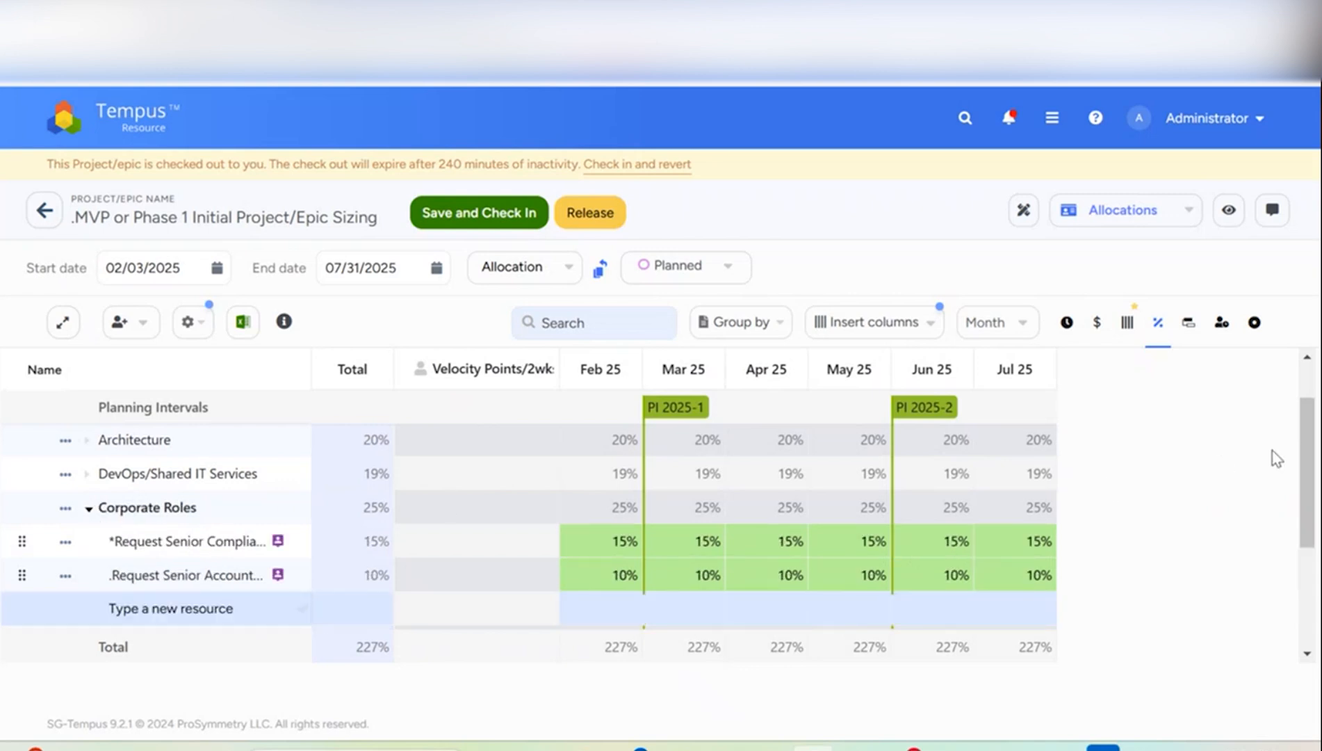
left_click_drag(1308, 445, 1314, 479)
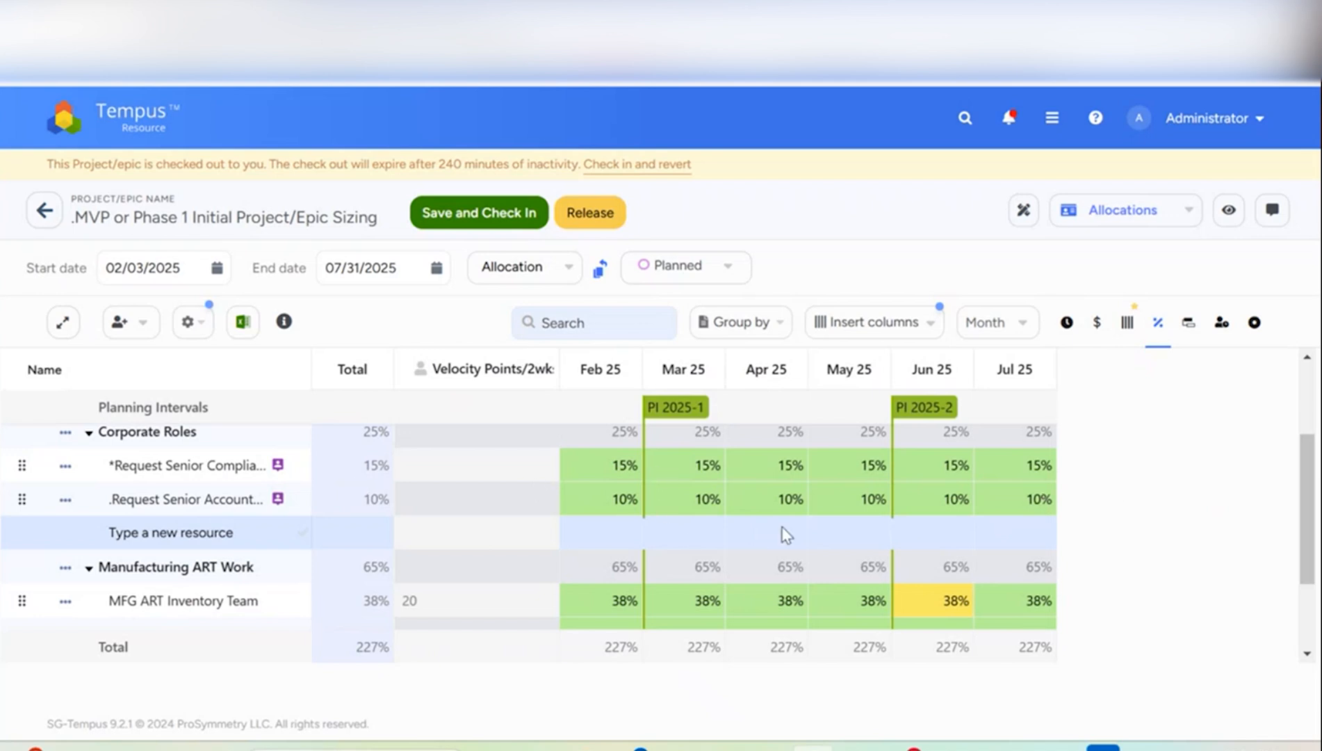
scroll(1196, 551, "down", 2)
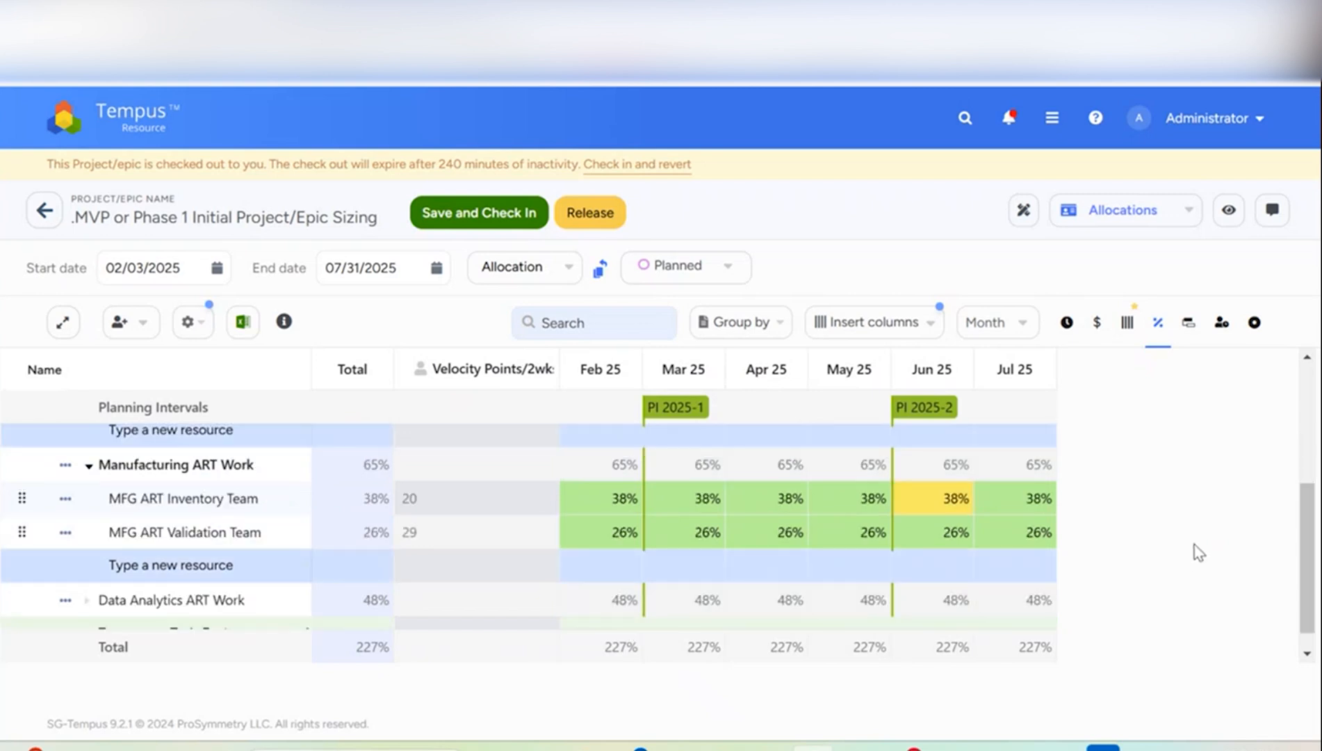
scroll(1196, 550, "up", 2)
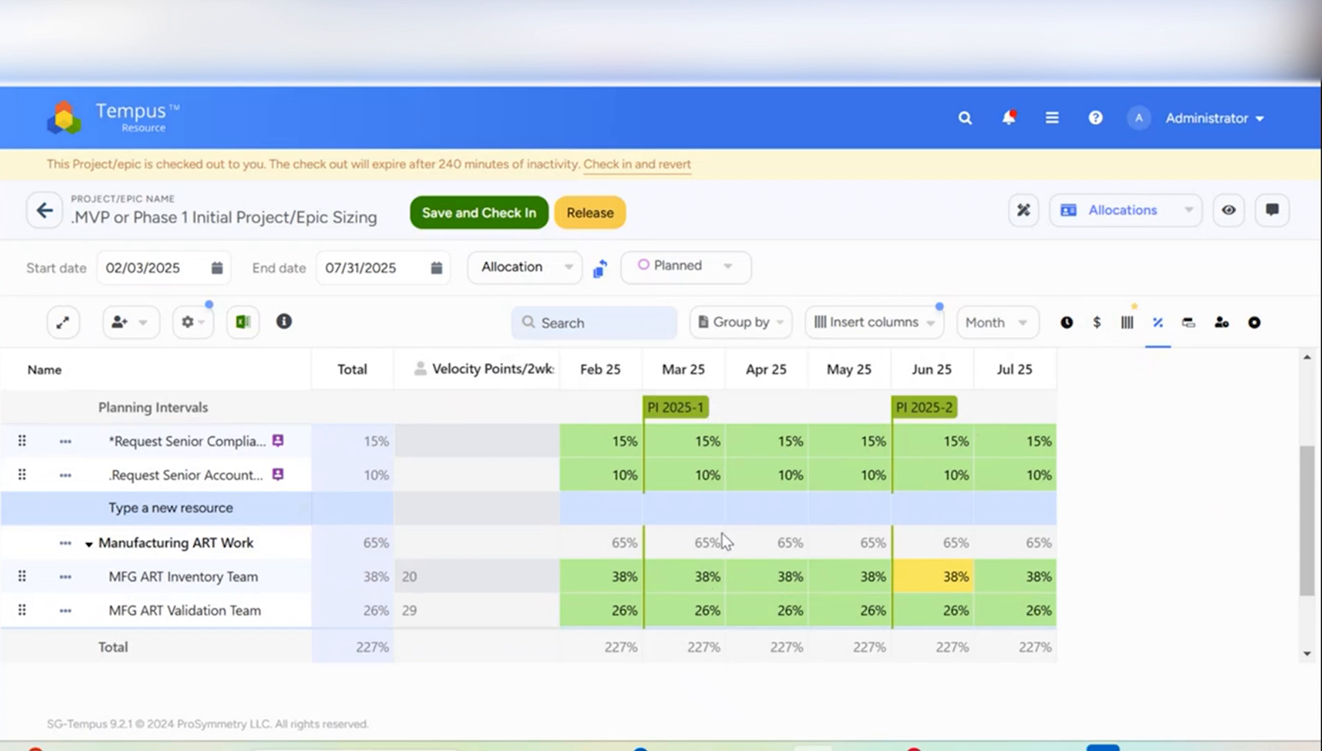
Set the MFG ART Inventory Team's allocation to 0 for Feb 25 and 50% for Mar 25 through Jun 25.
left_click(625, 582)
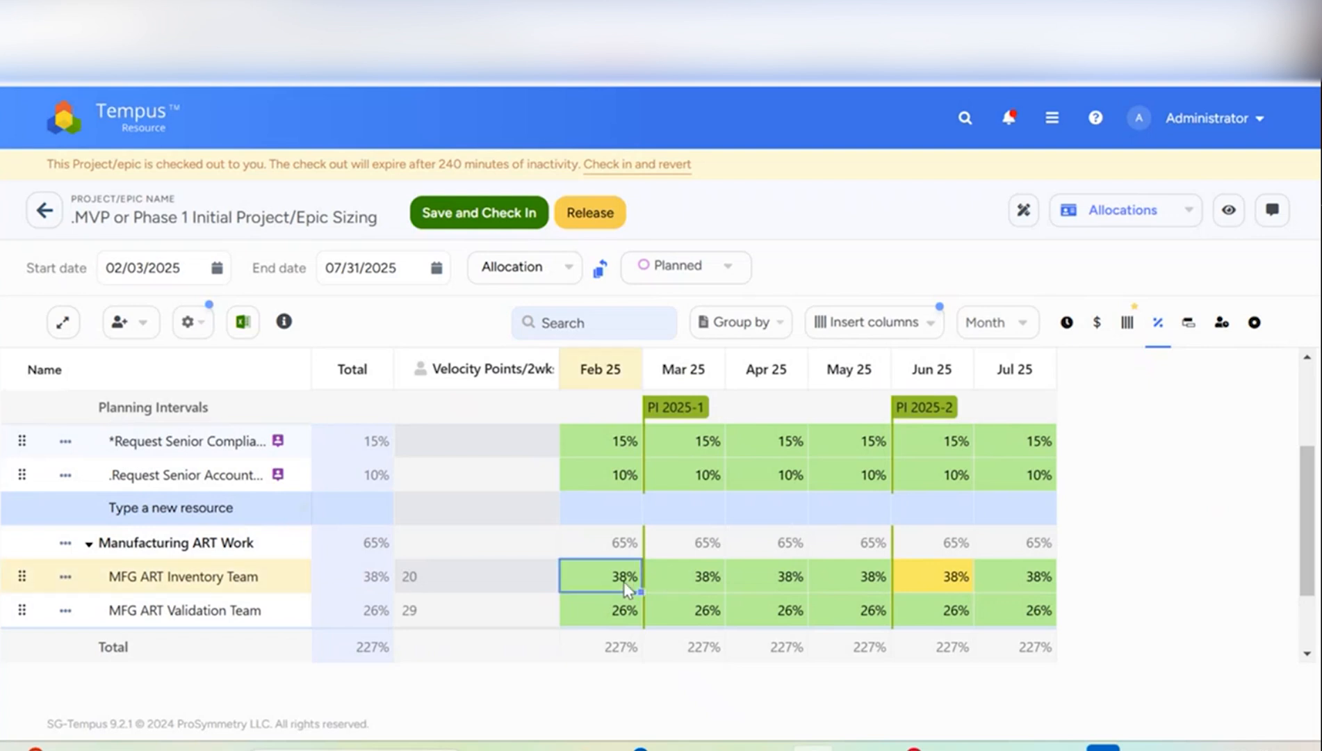
type("0")
key("Return")
left_click(704, 576)
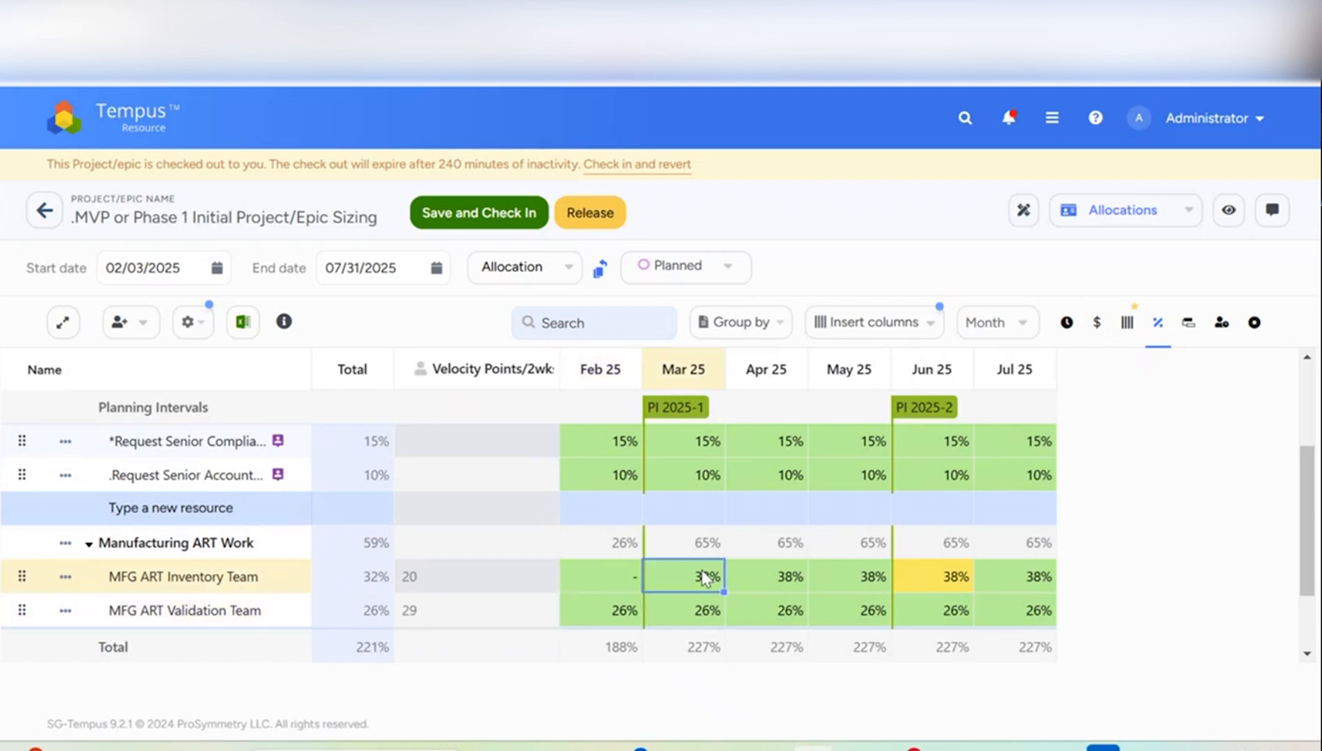
type("1")
key("Return")
left_click(702, 574)
left_click_drag(724, 592, 900, 576)
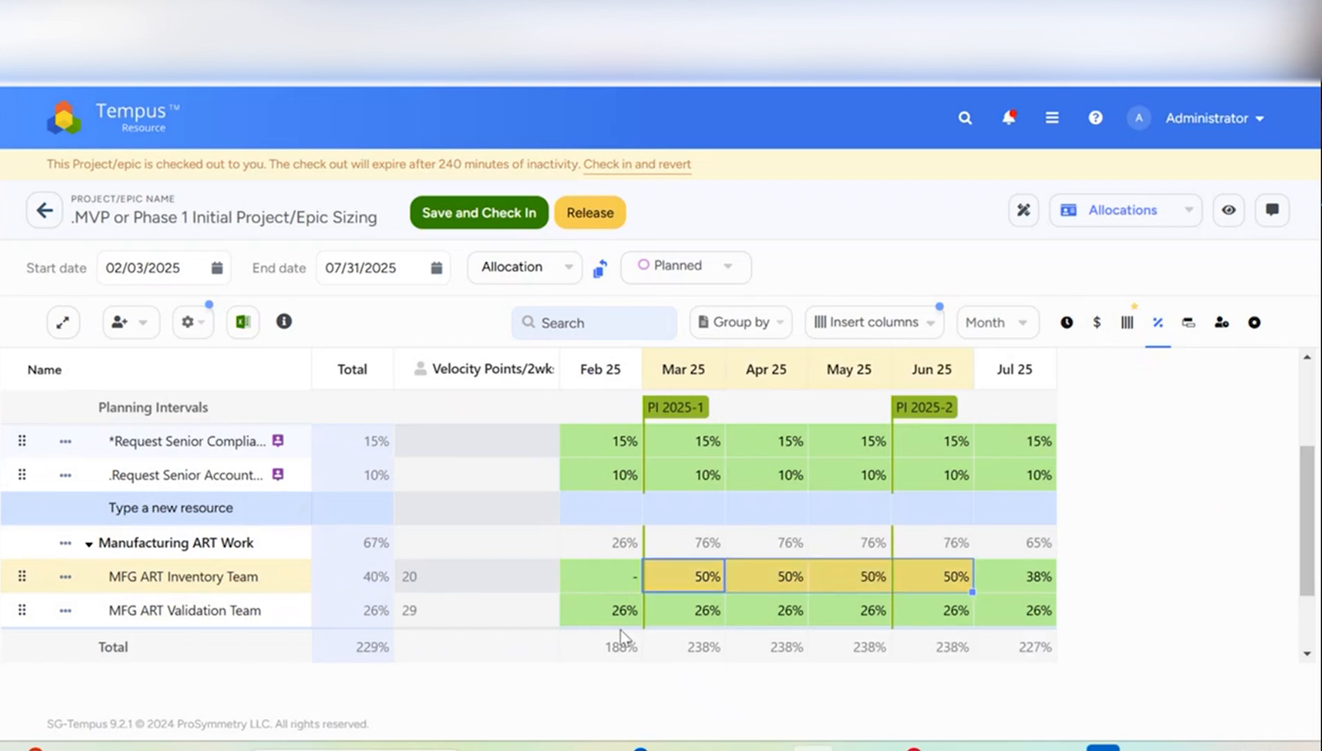
Set the MFG ART Validation Team to 0 for Feb 25 and 31% for Mar 25 through Jun 25, and save and check in the project.
left_click(623, 612)
type("0")
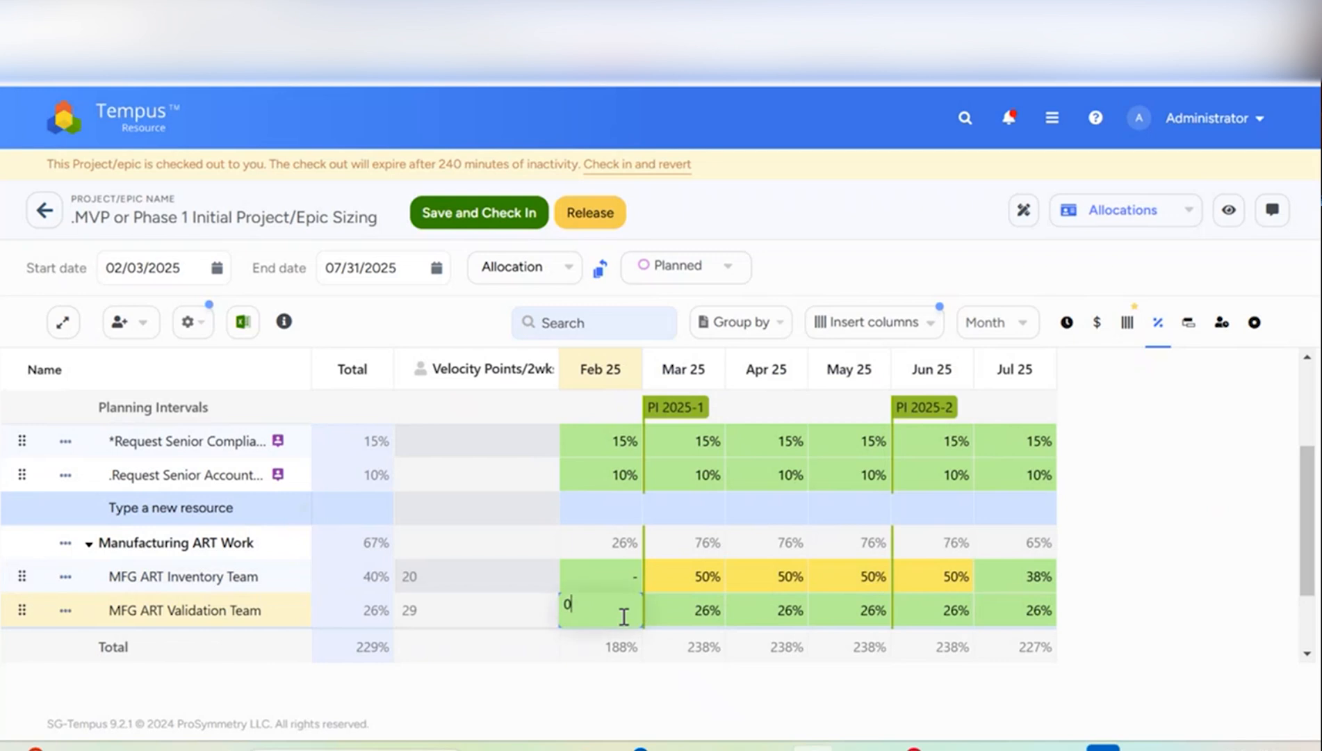
key("Return")
left_click(718, 582)
type("3")
key("Return")
left_click(715, 584)
left_click_drag(802, 584, 971, 581)
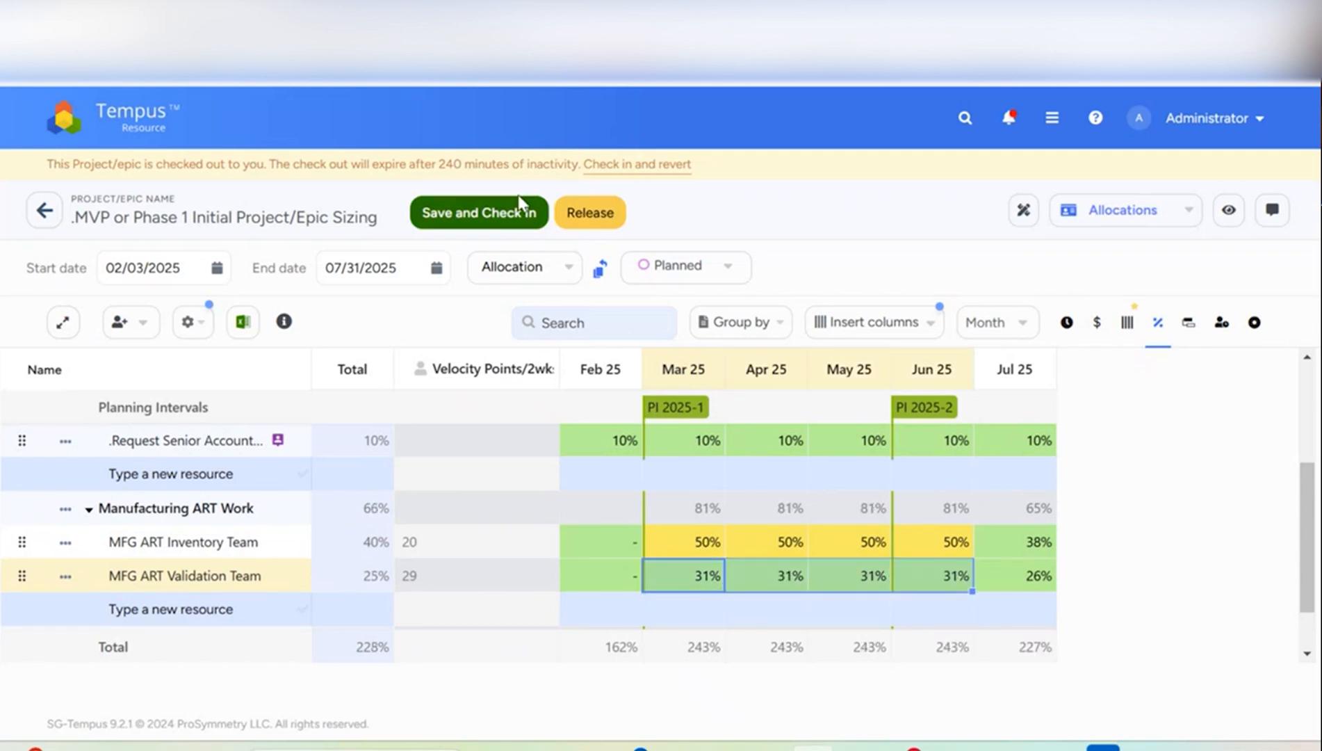
left_click(464, 217)
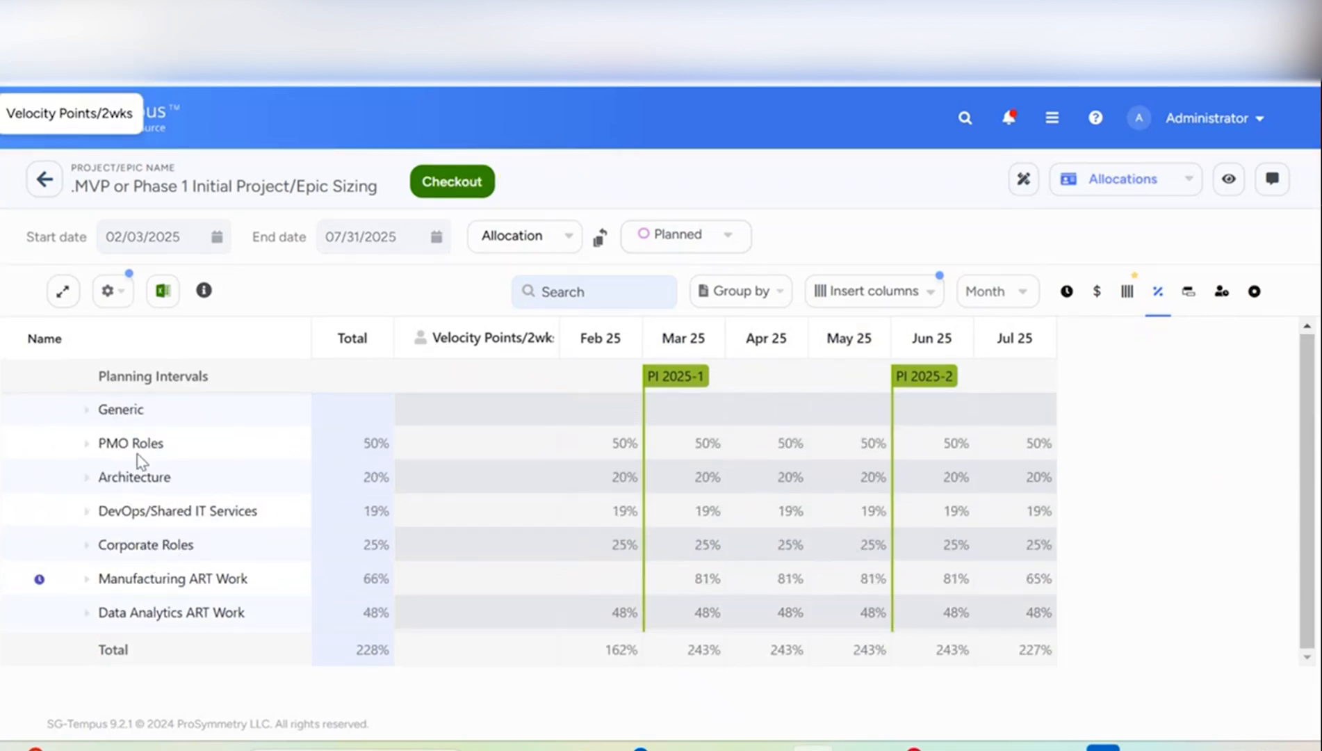
Expand PMO Roles to view its resource request, and open the project's Financials.
left_click(87, 445)
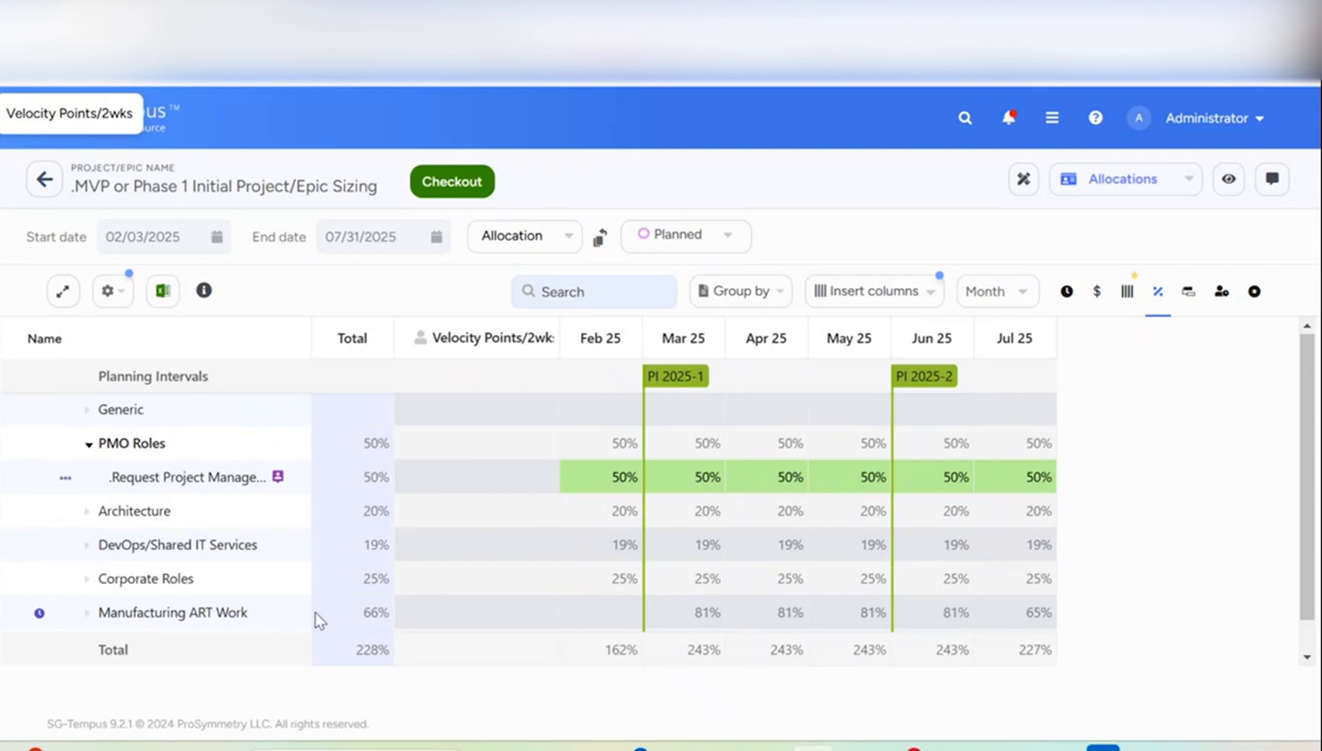
left_click(1116, 188)
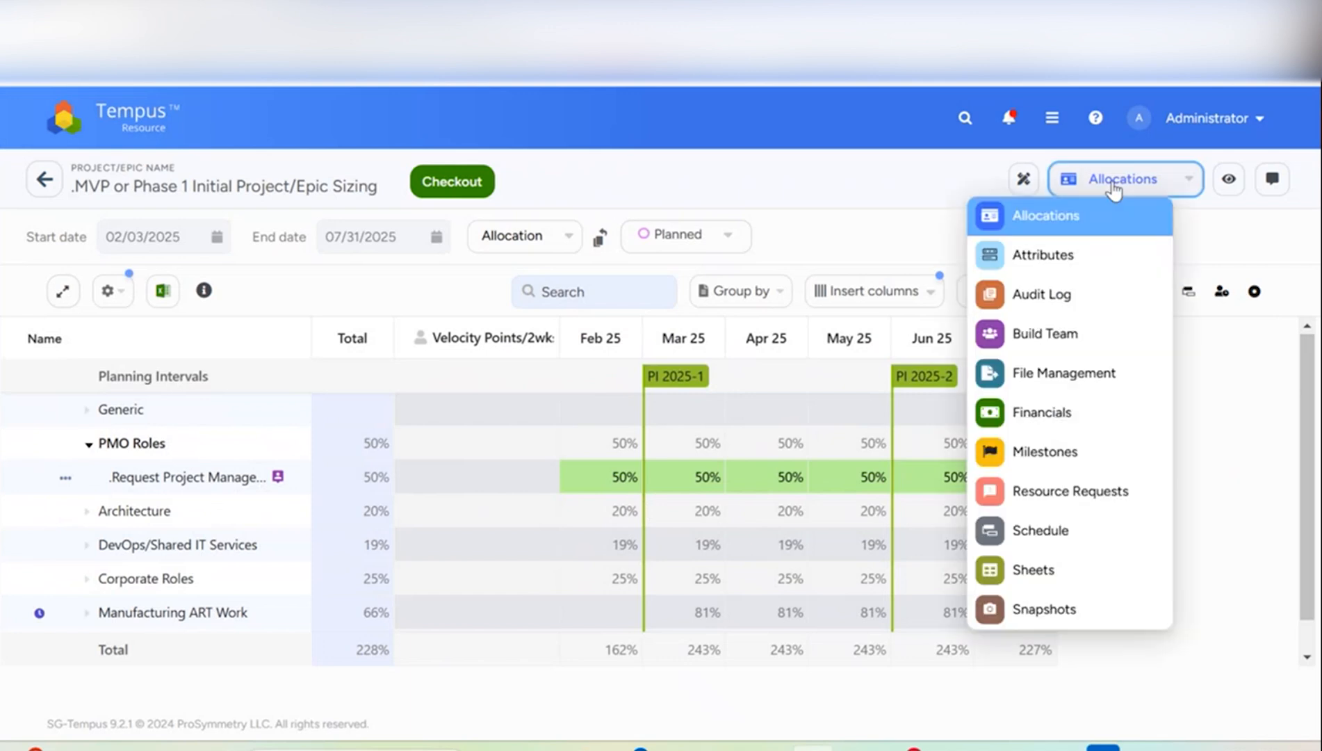
left_click(1066, 412)
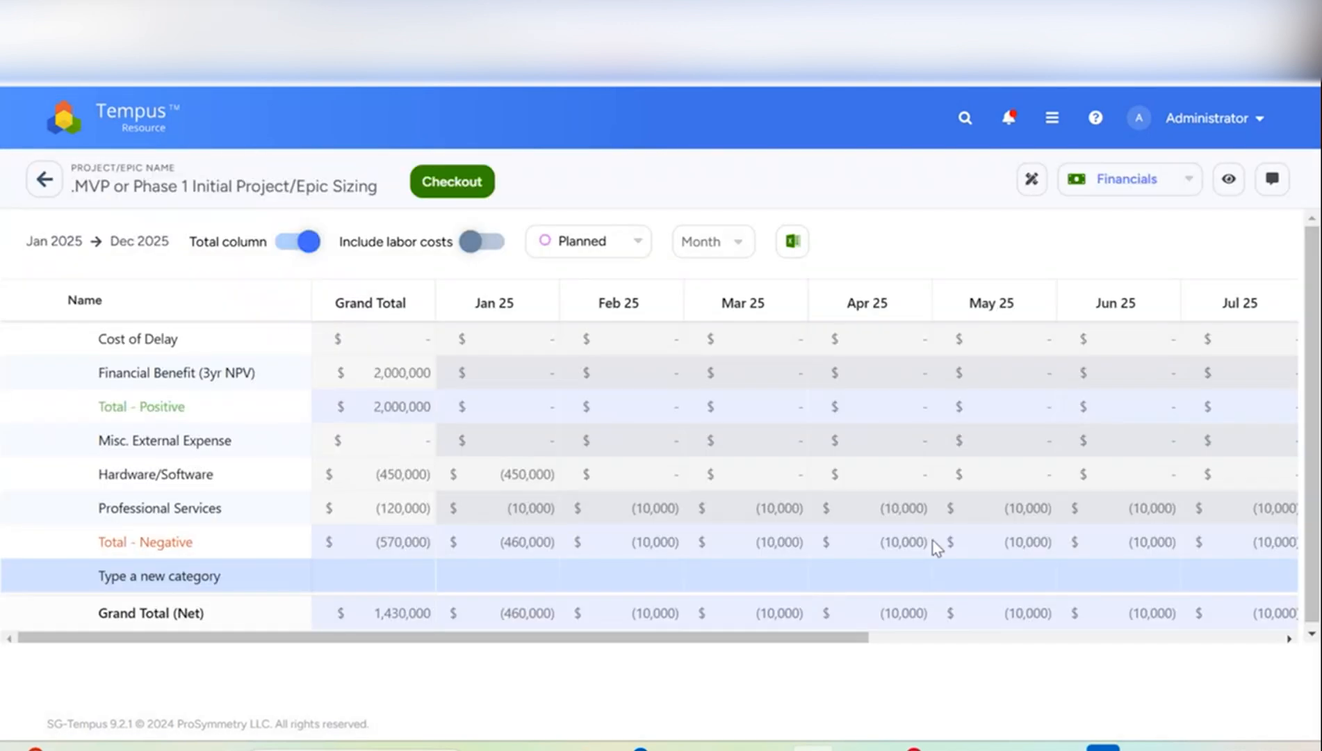
Review the project's monthly planned financials through Dec 25 and check out the project for editing.
left_click_drag(741, 637, 1299, 619)
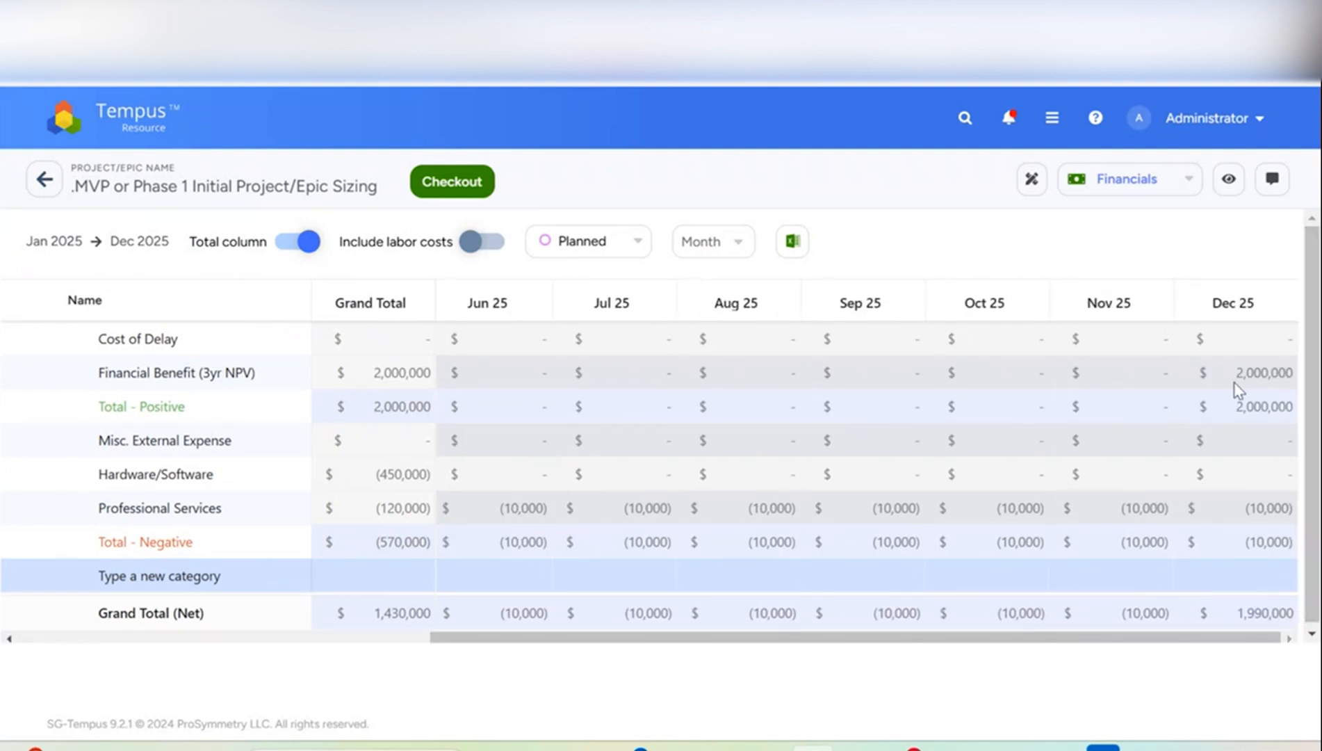
left_click_drag(1221, 635, 976, 646)
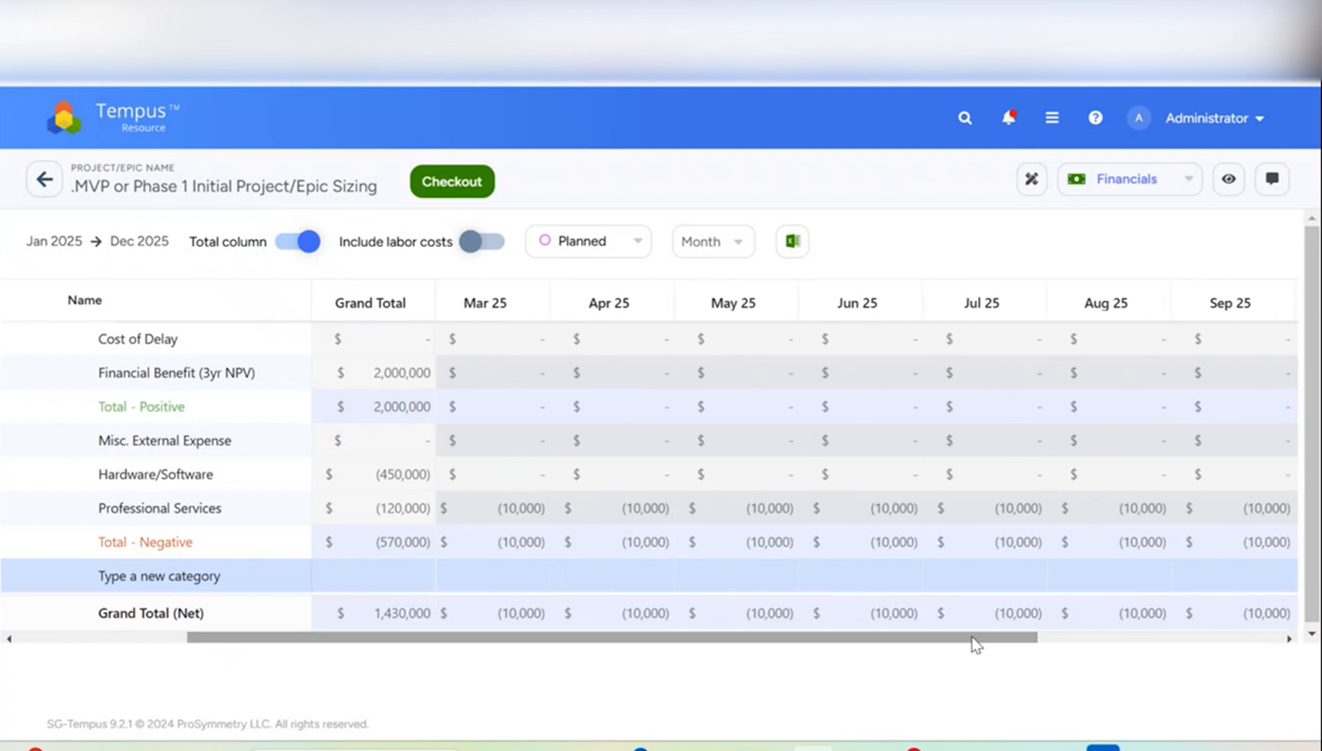
left_click(988, 381)
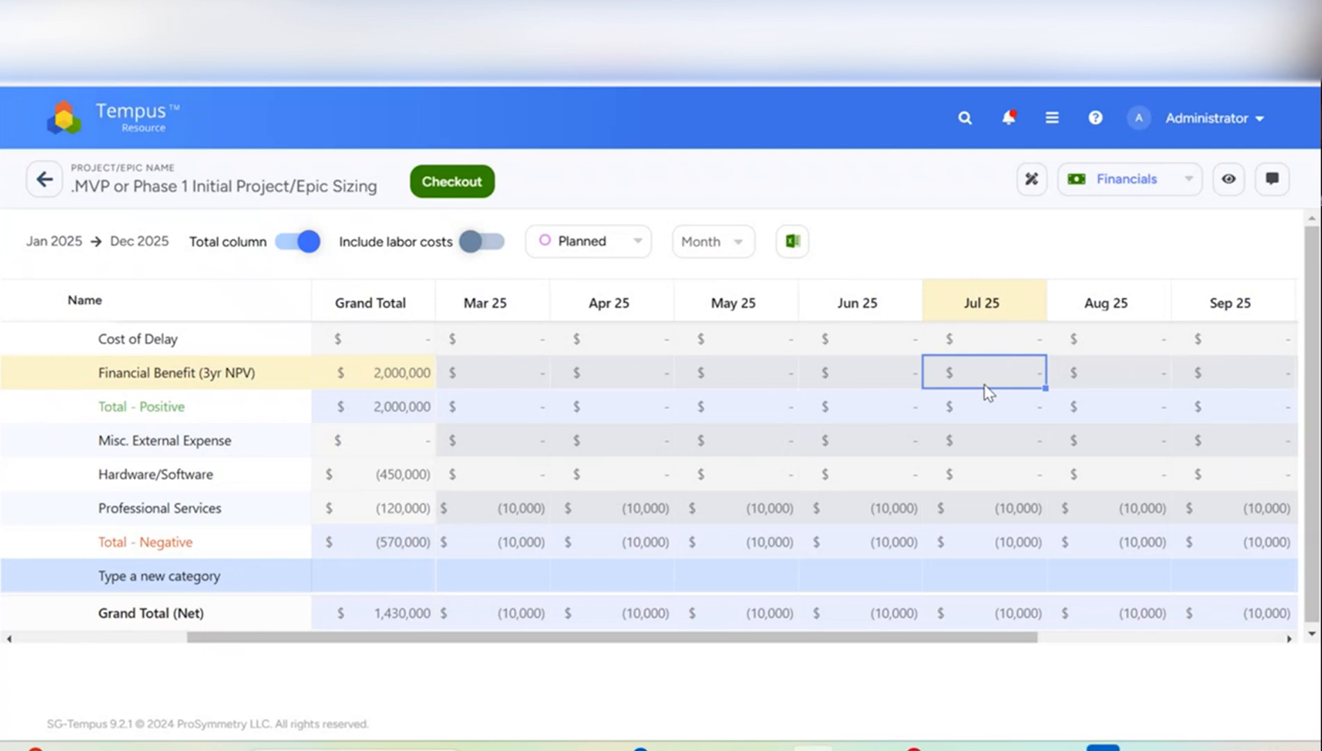
left_click(490, 192)
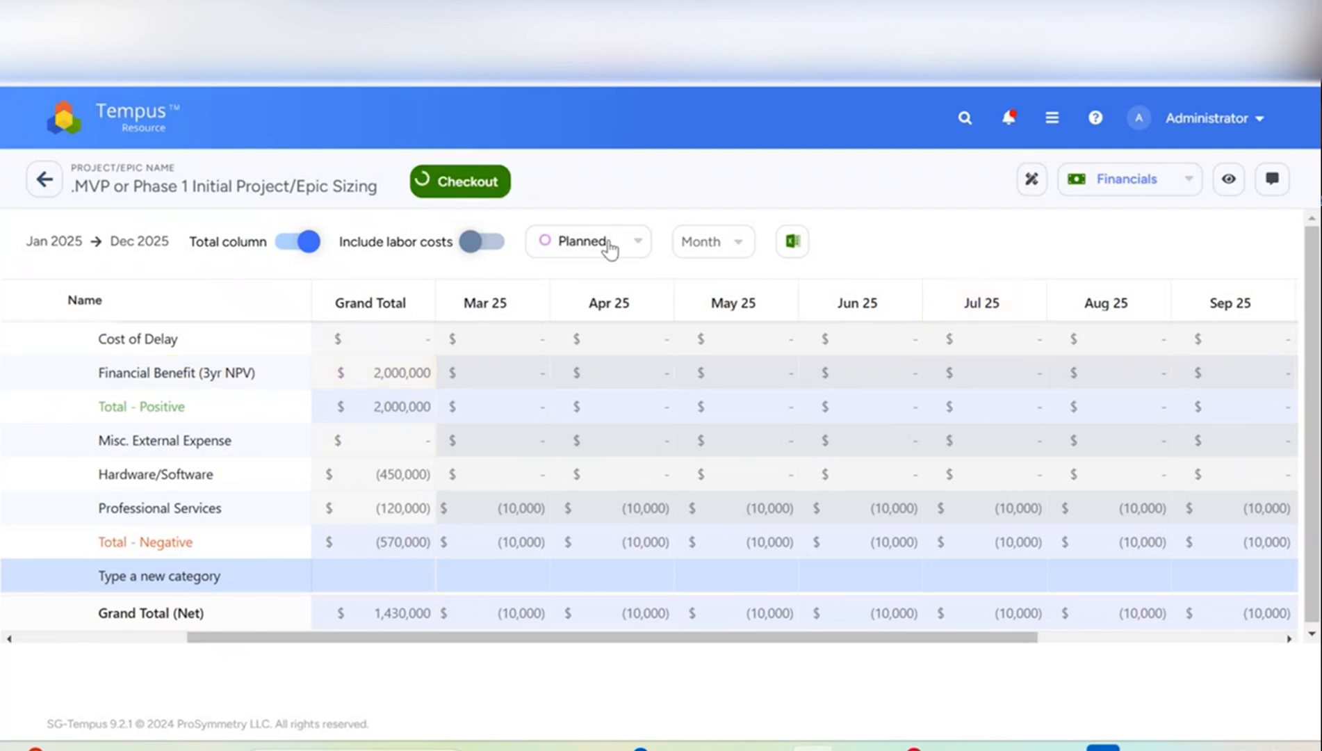
Set the Jul 25 Financial Benefit (3yr NPV) to 1,500,000.
left_click(993, 445)
left_click(994, 445)
type("15000000")
key("Return")
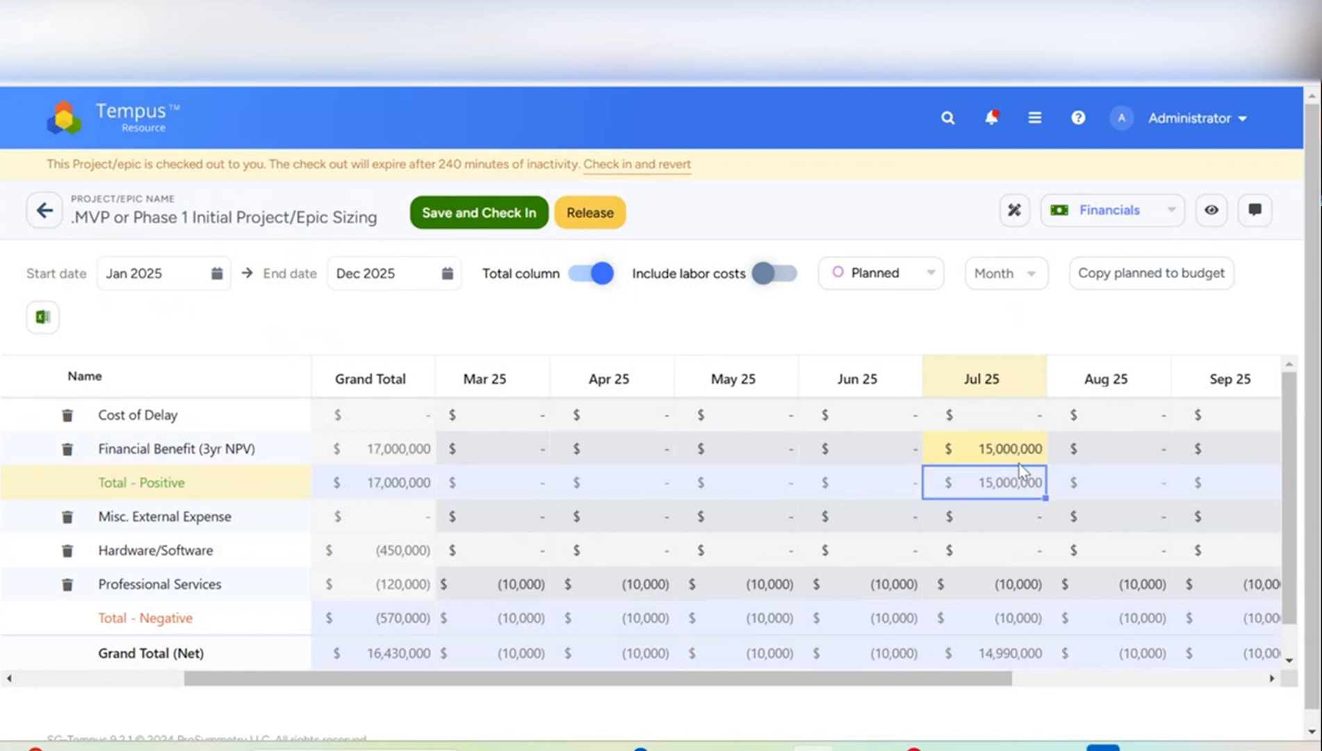
type("1,")
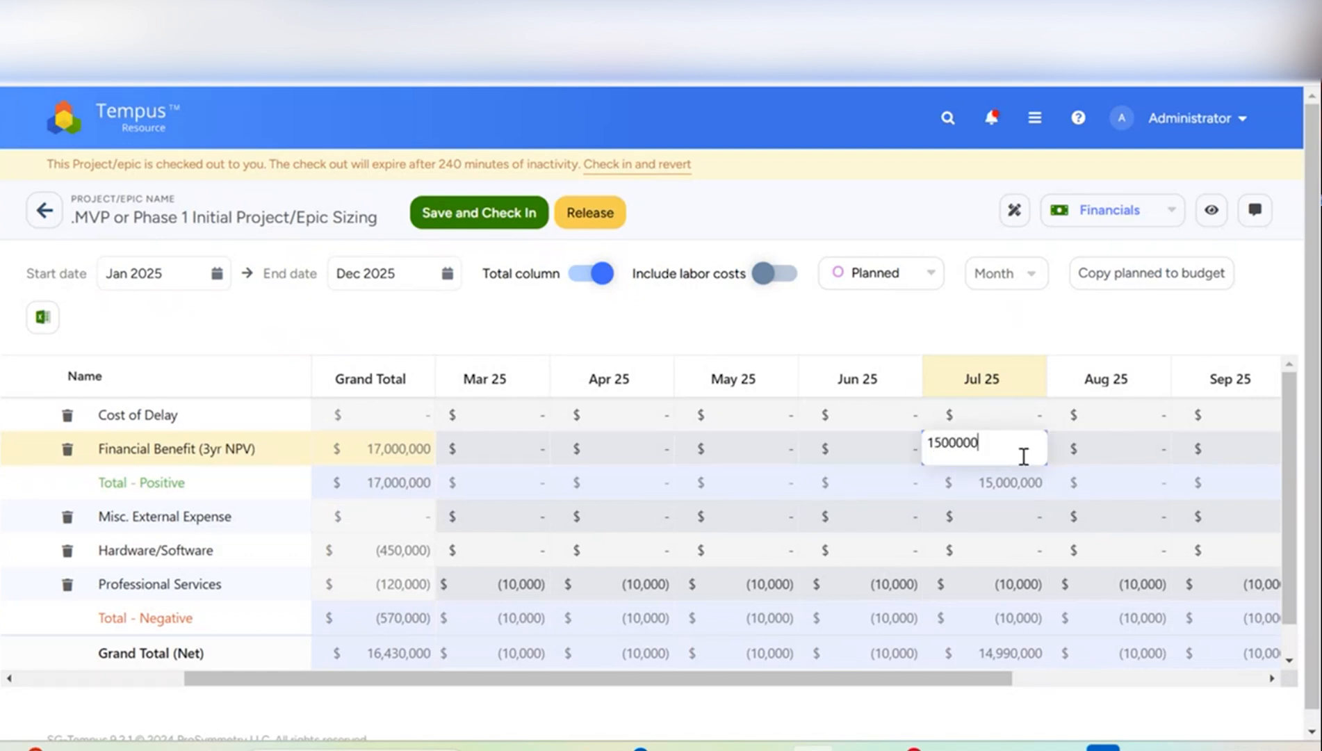
type("500,000")
key("Down")
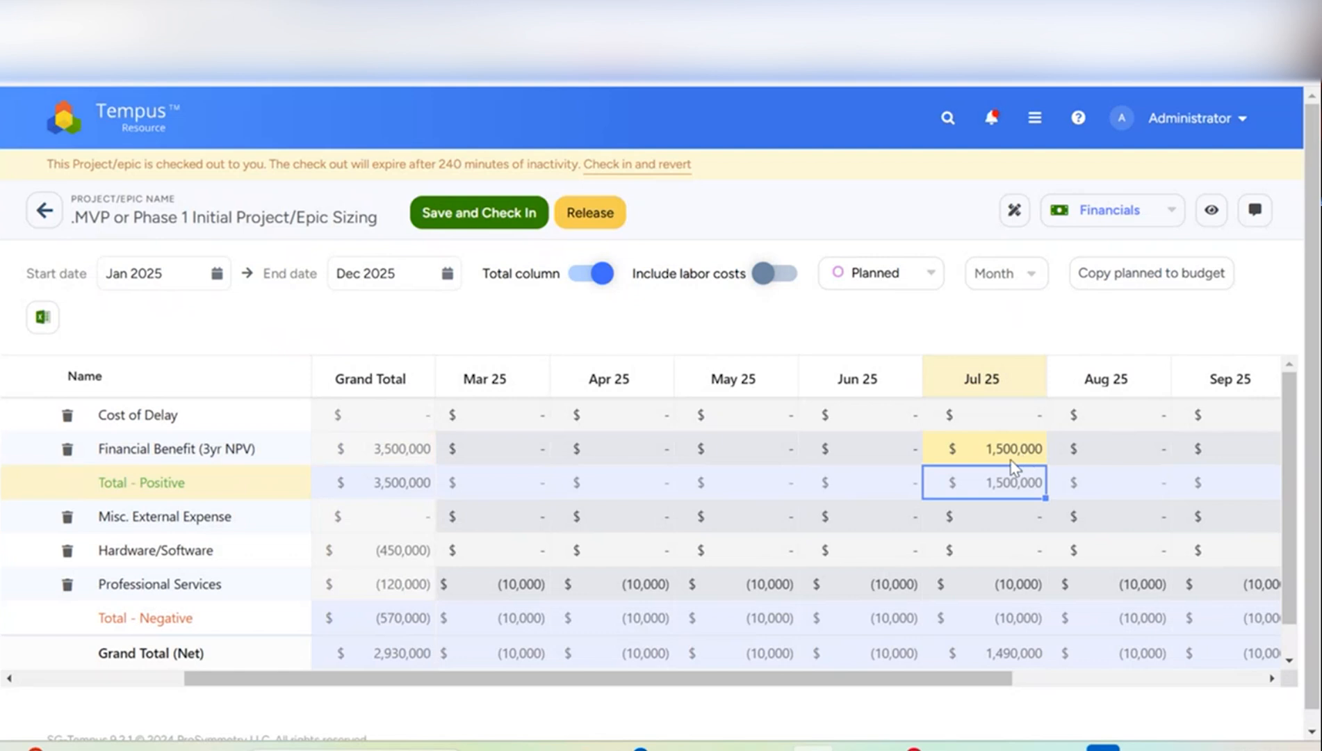
Copy the Jan 25 Hardware/Software cost of 450,000 into Feb 25.
left_click_drag(639, 690, 452, 695)
left_click(508, 537)
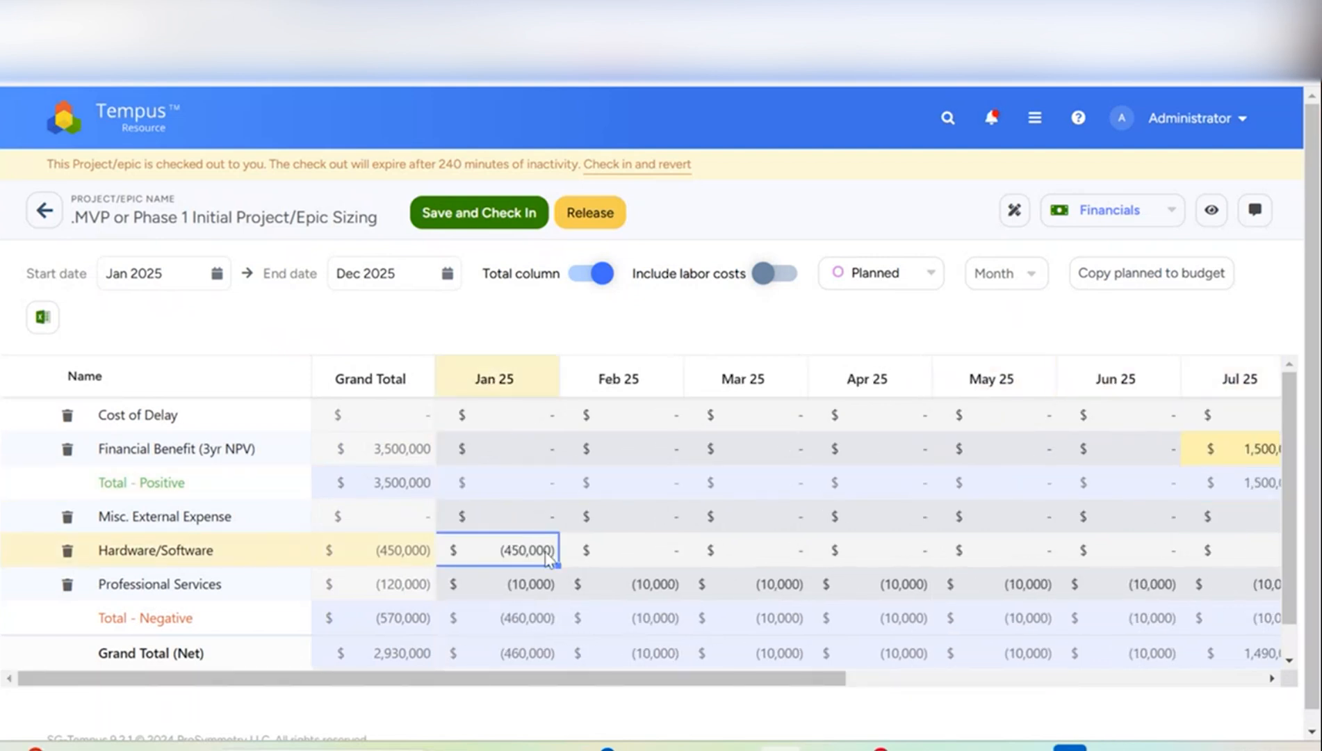
left_click_drag(566, 565, 664, 559)
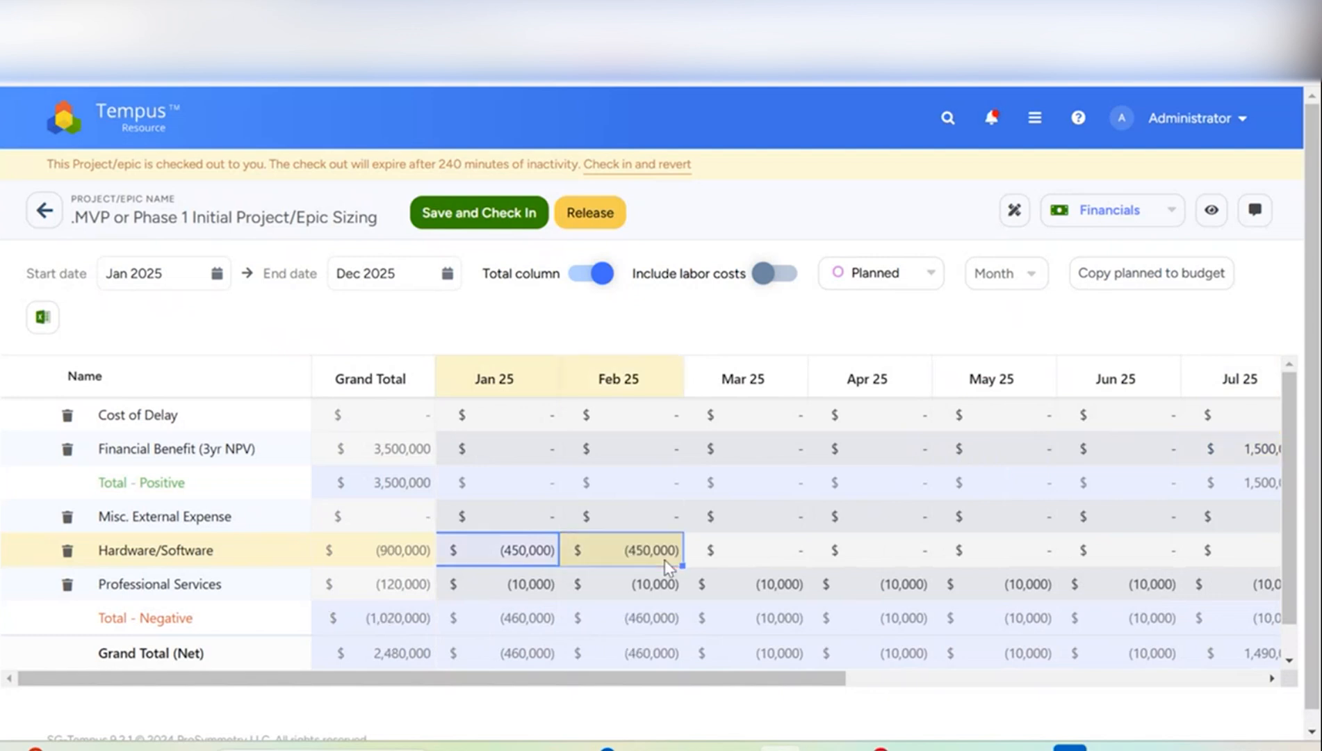
Set the financials' date range to Feb 2025 through Jul 2025, and save and check in the project.
left_click(197, 274)
left_click(206, 375)
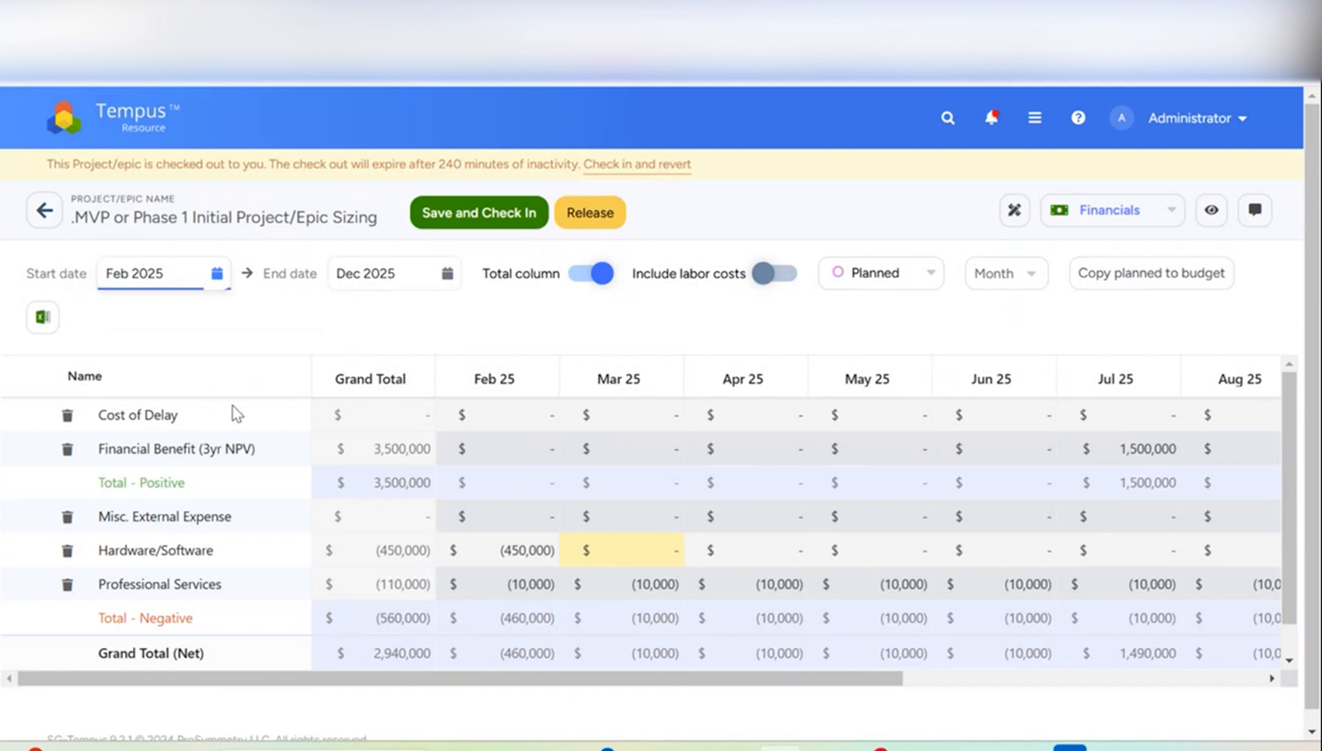
left_click(408, 273)
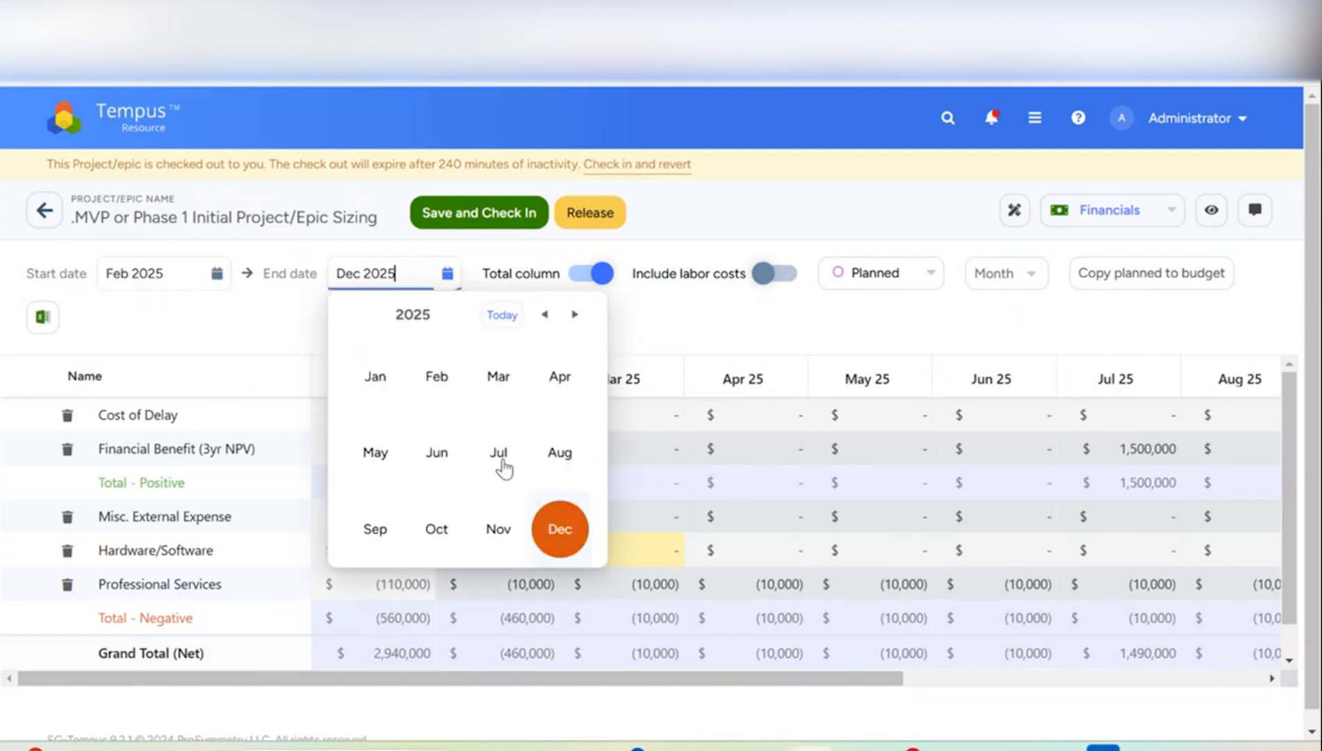
left_click(498, 467)
left_click(471, 214)
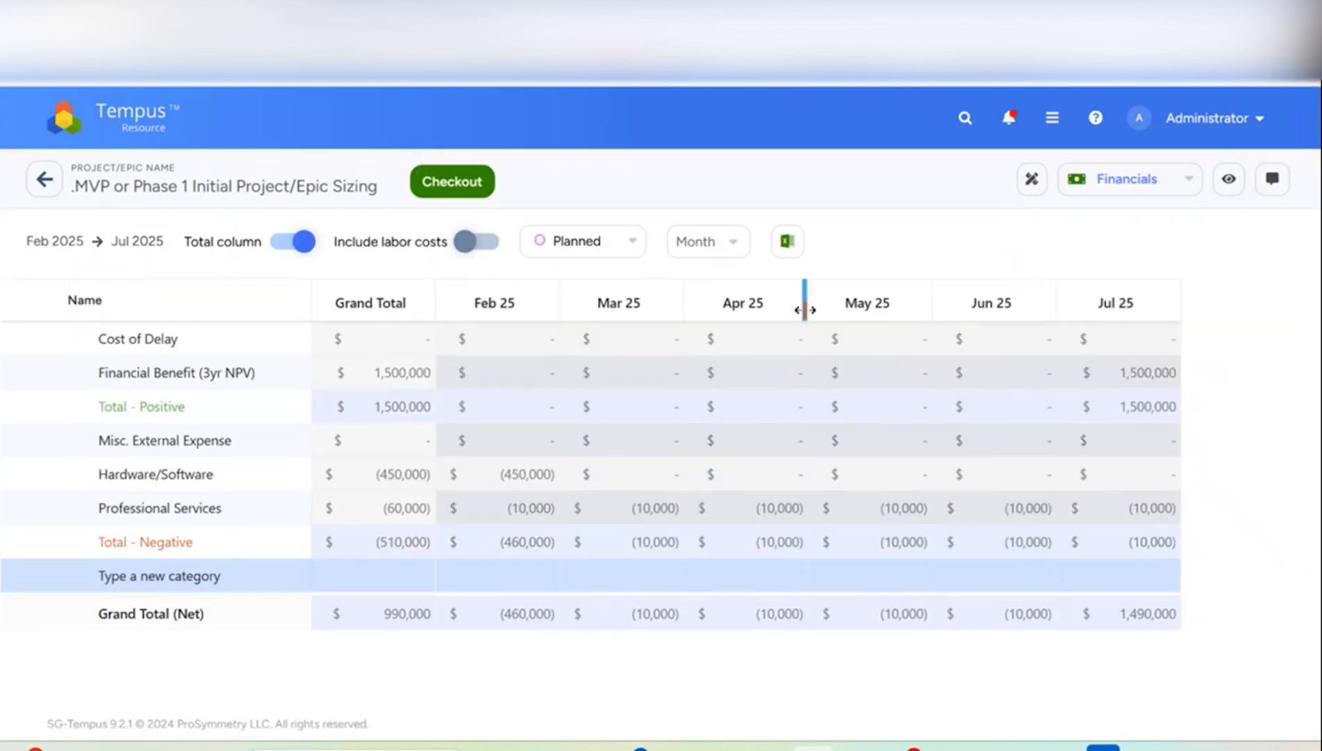
Open the project's Allocations.
left_click(1123, 183)
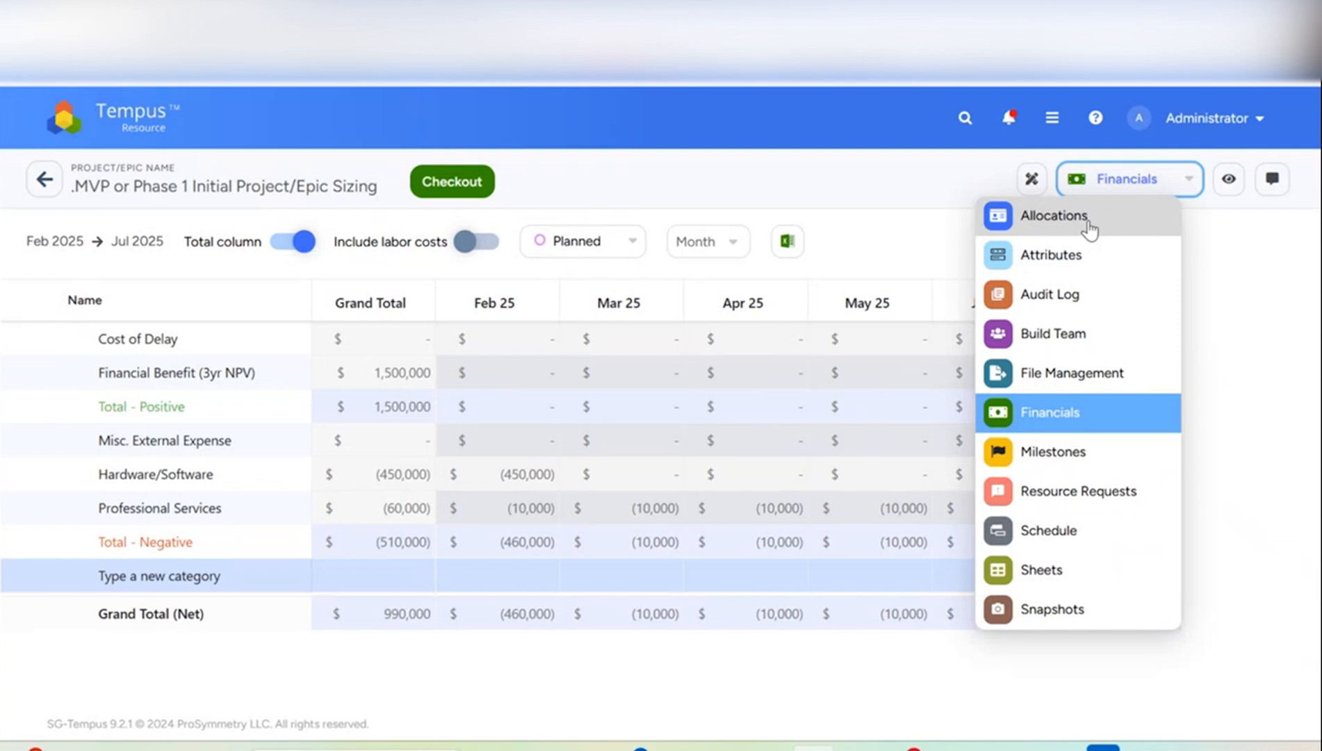
left_click(1088, 227)
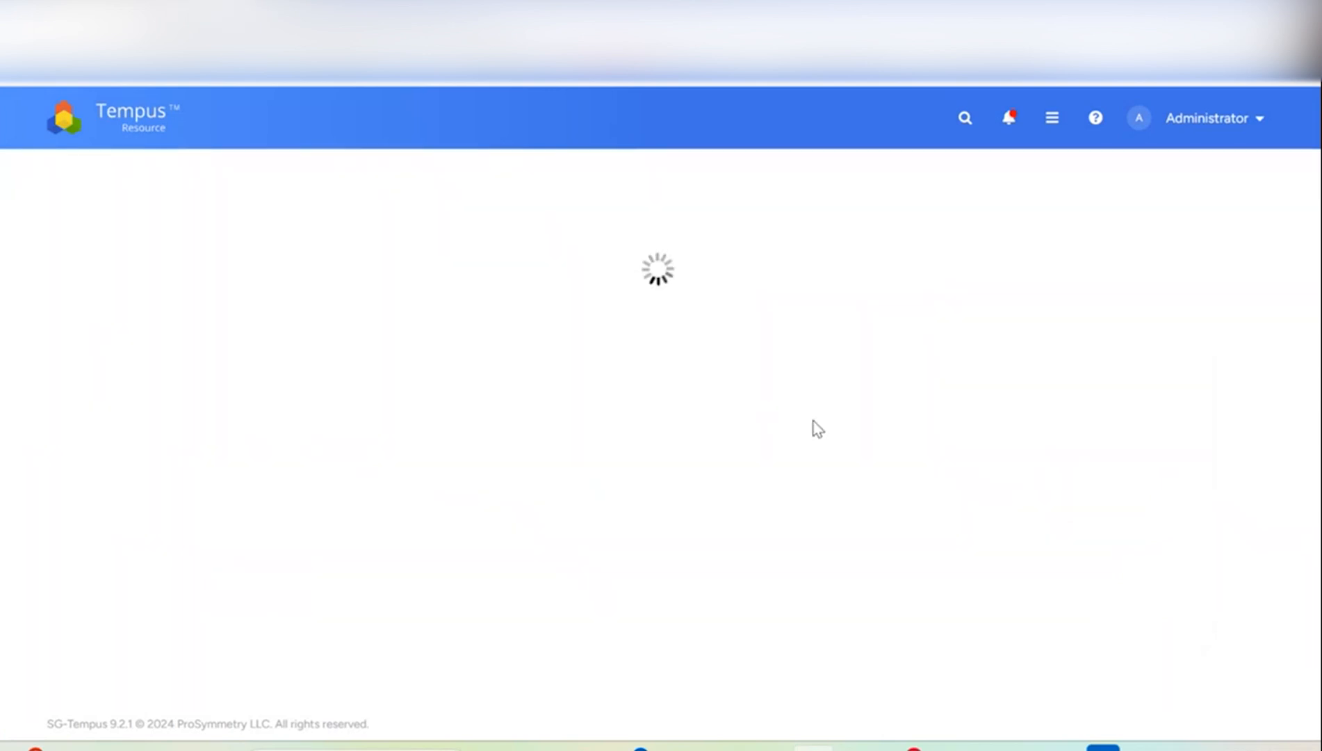